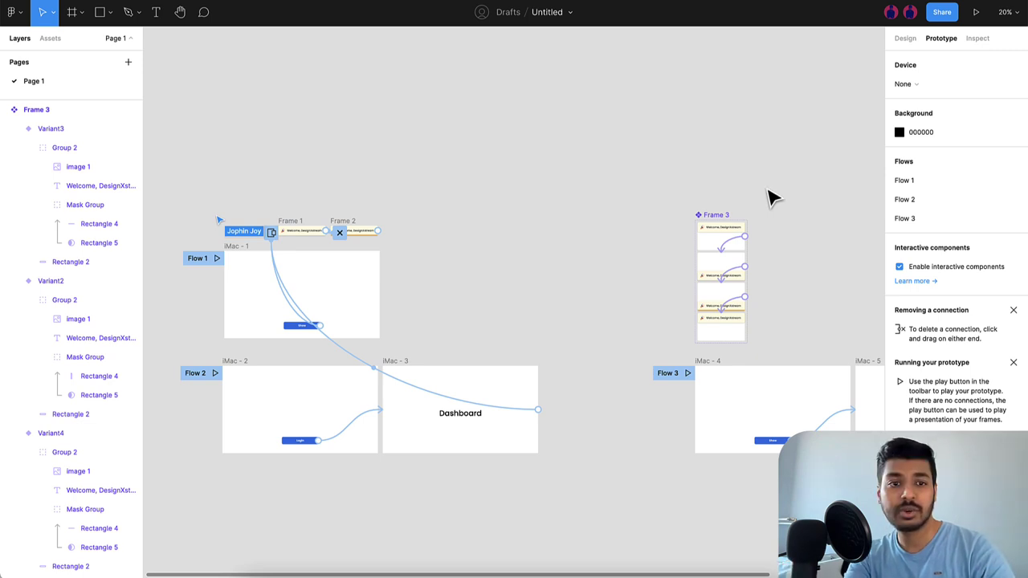
Preview Flow 1, Flow 2 and Flow 3 of the example prototype by triggering their Show and Login buttons
scroll(520, 265, "down", 2)
scroll(520, 265, "down", 1)
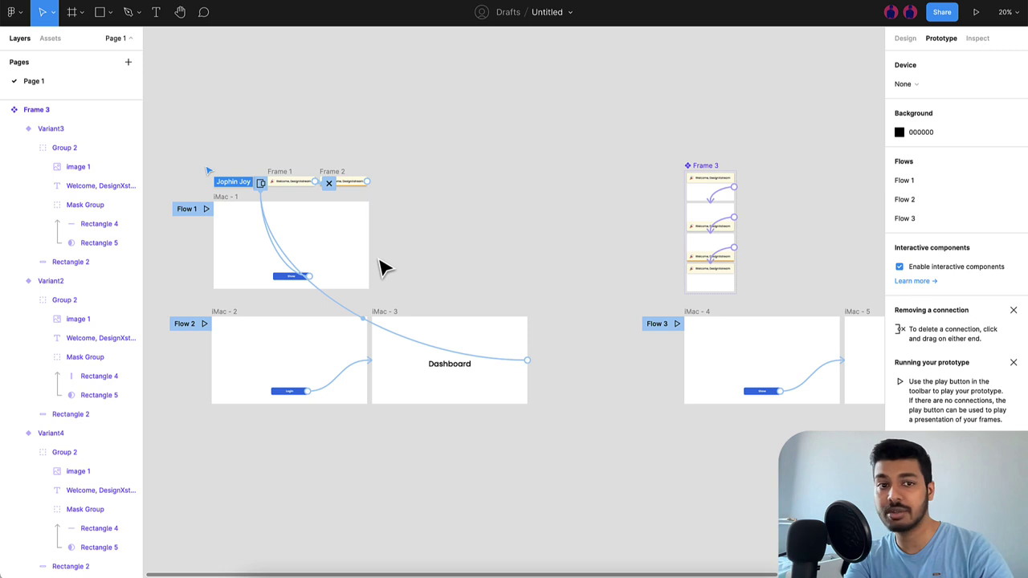
scroll(382, 266, "right", 3)
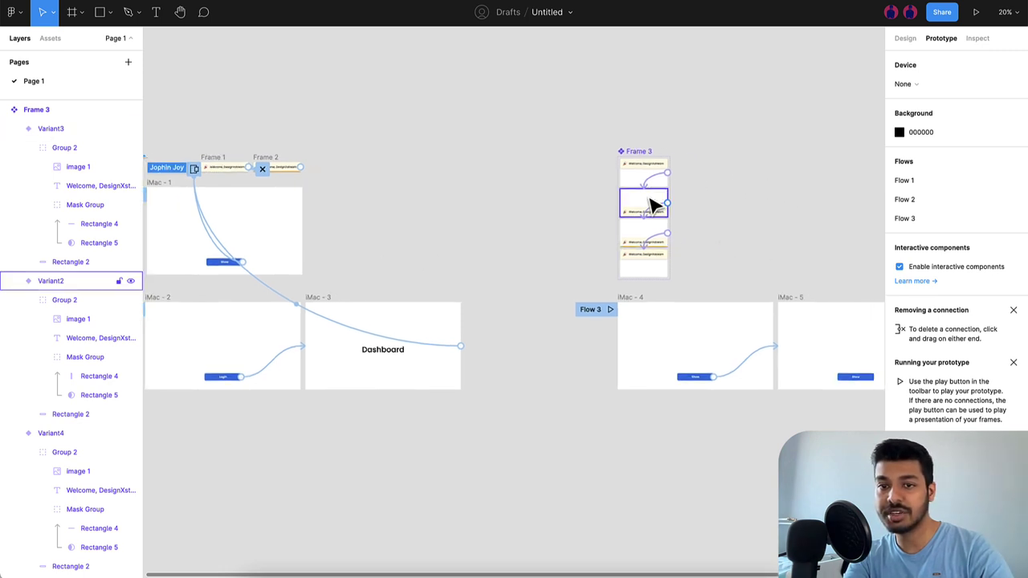
scroll(666, 265, "left", 1)
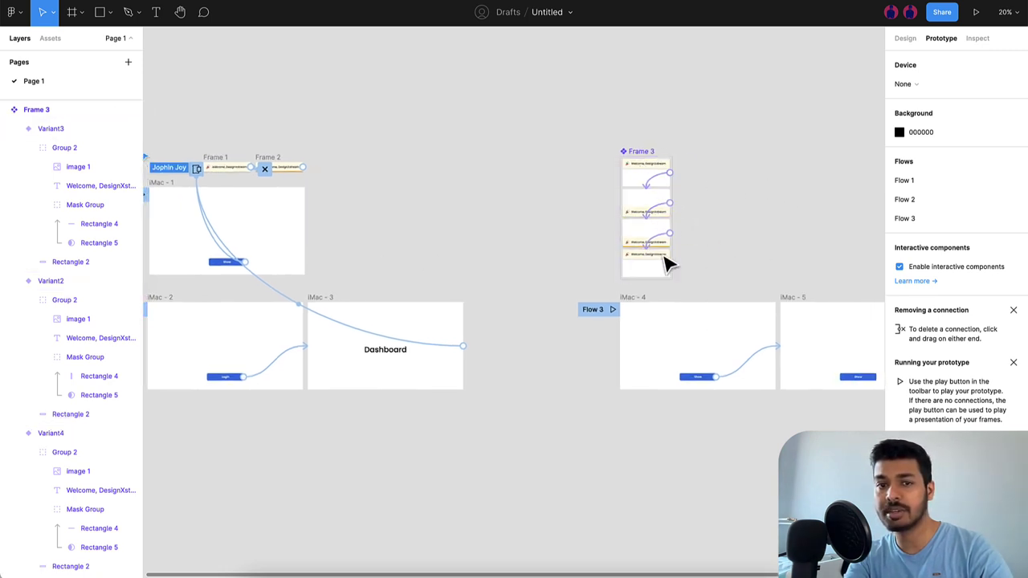
scroll(666, 265, "left", 2)
left_click(975, 12)
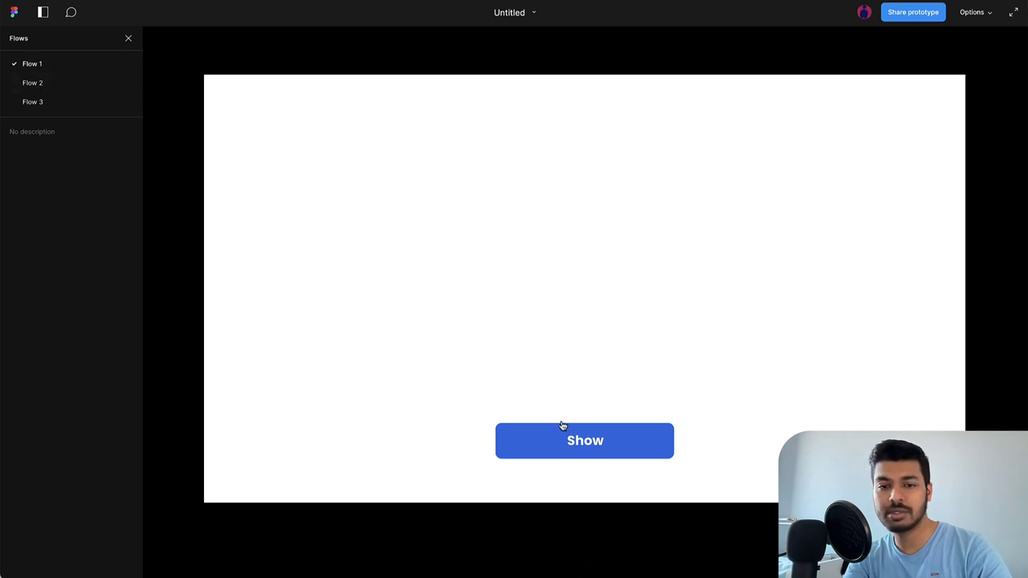
left_click(575, 441)
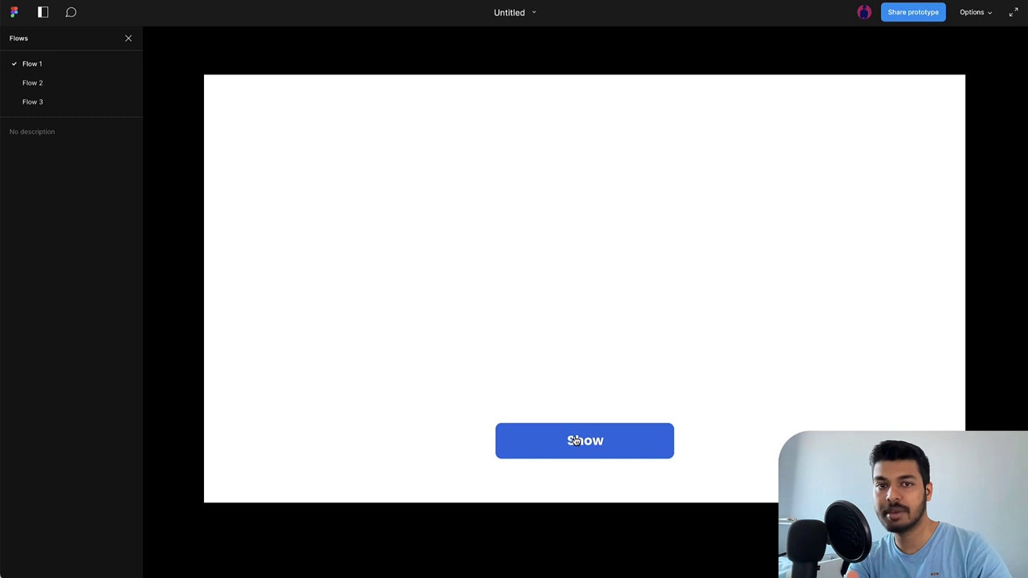
left_click(32, 83)
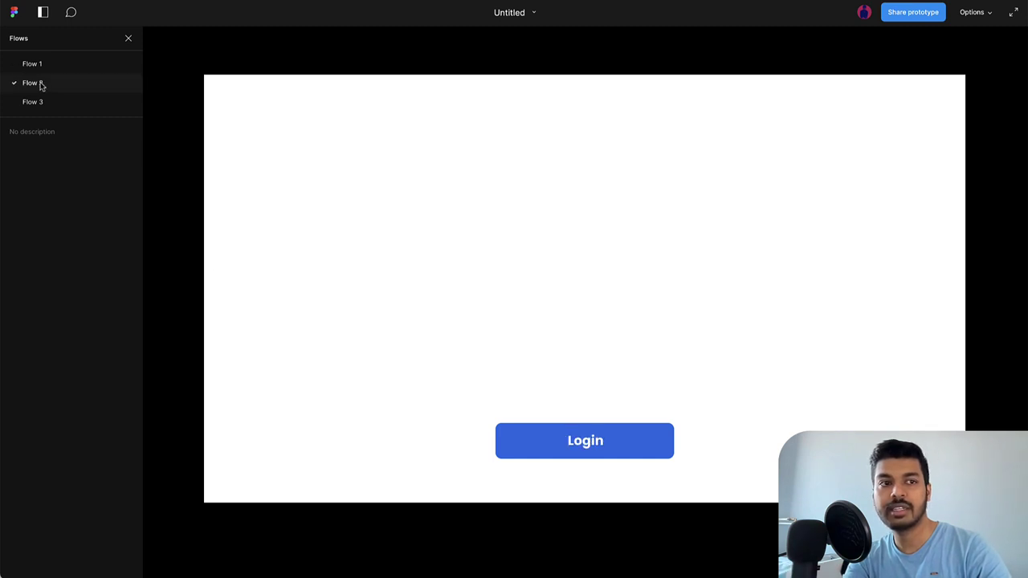
left_click(631, 437)
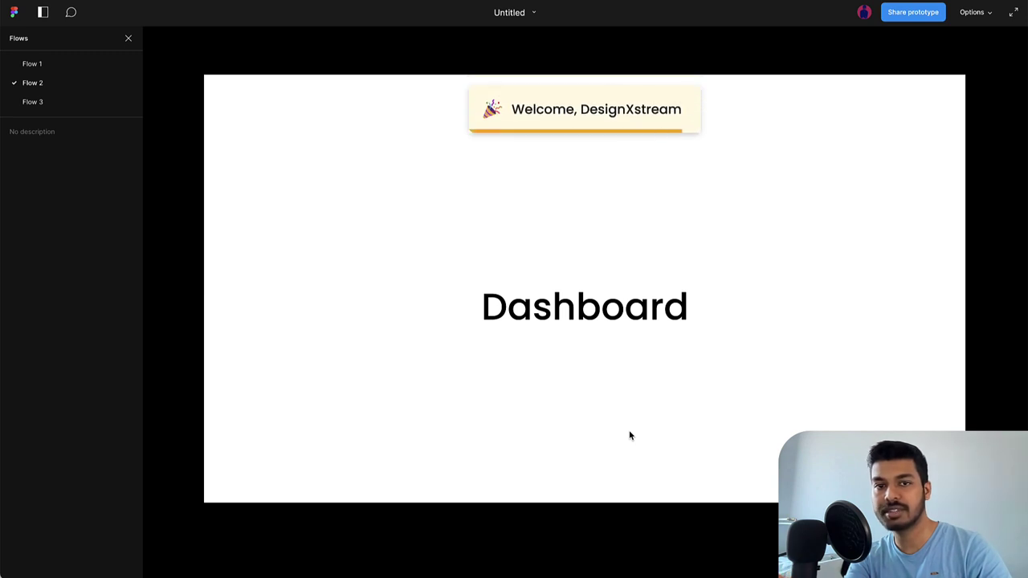
left_click(44, 111)
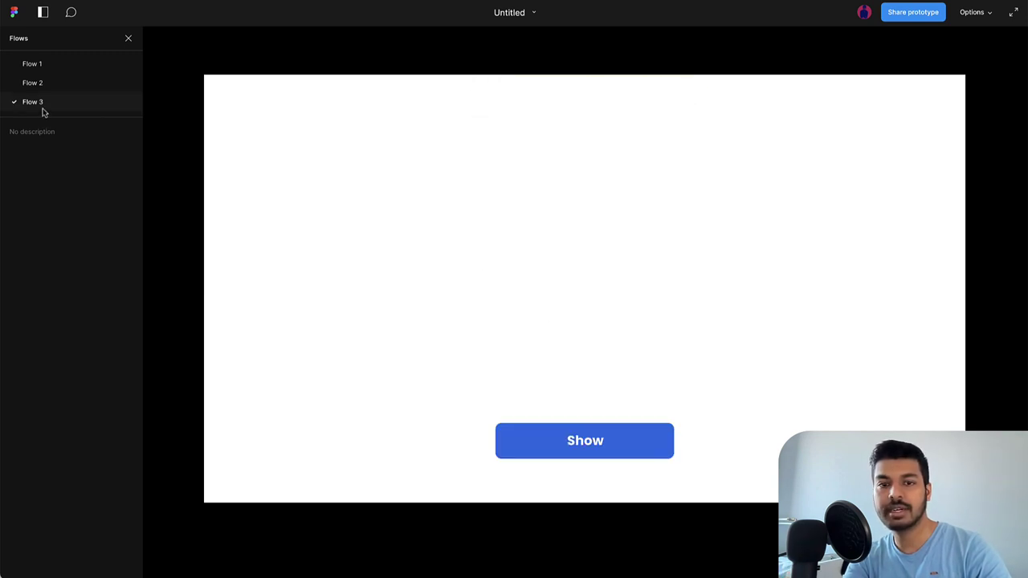
left_click(638, 452)
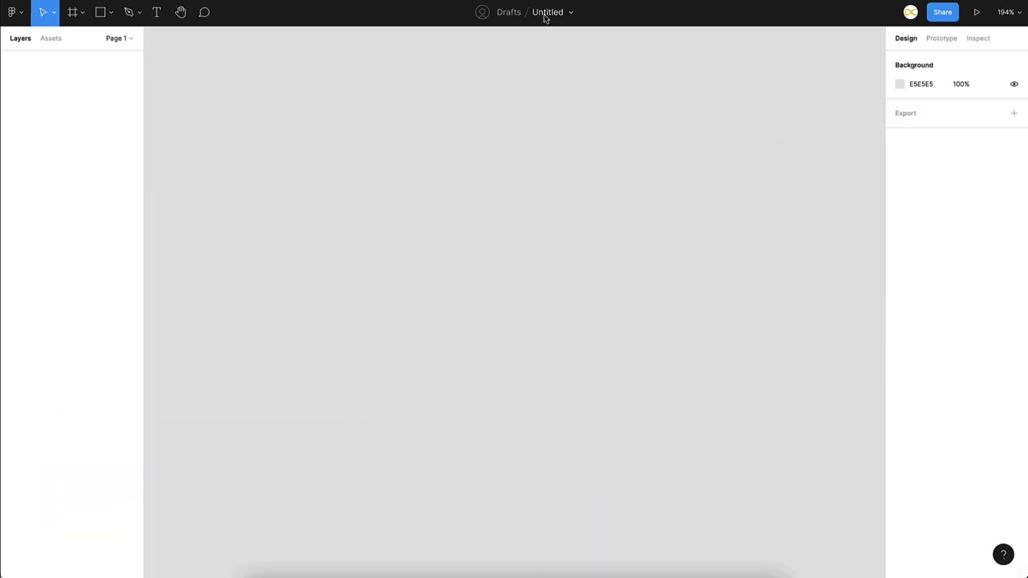
Rename the new design file as Toast Animation
left_click(544, 15)
type("Toast Animation")
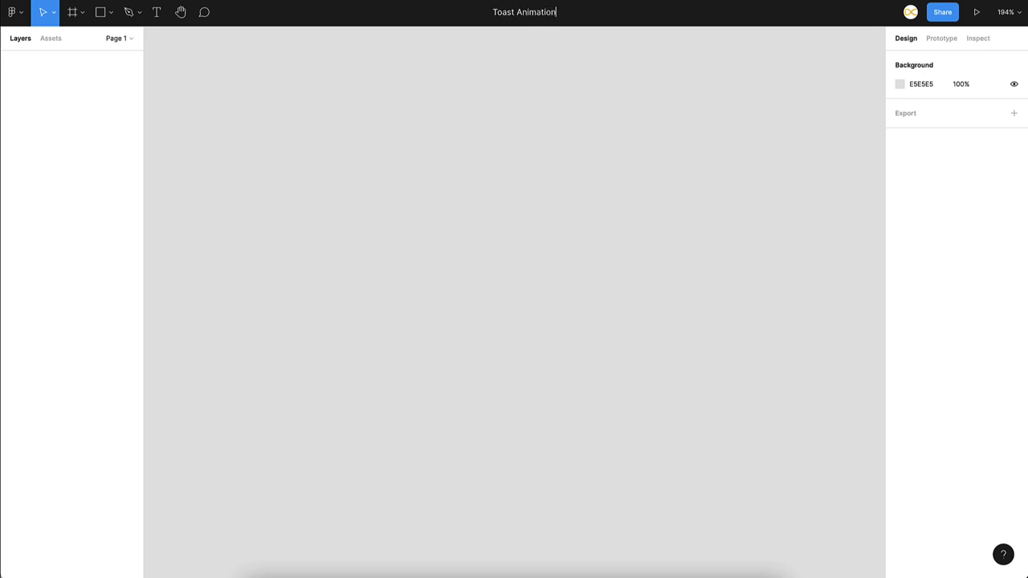
key("Return")
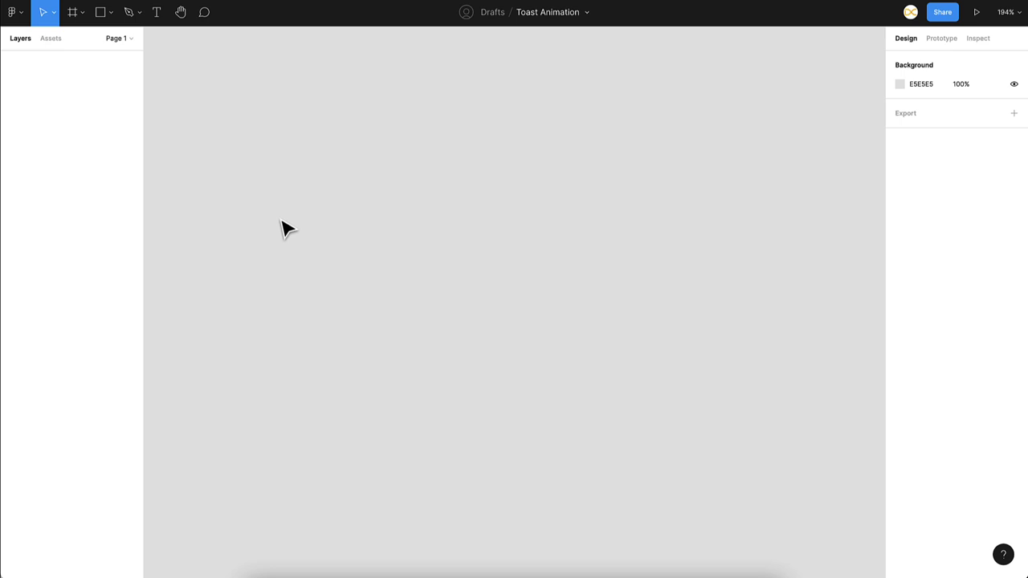
Draw a frame on the empty canvas and size it to 400 wide by 80 high
key("f")
left_click_drag(322, 169, 699, 239)
left_click(920, 127)
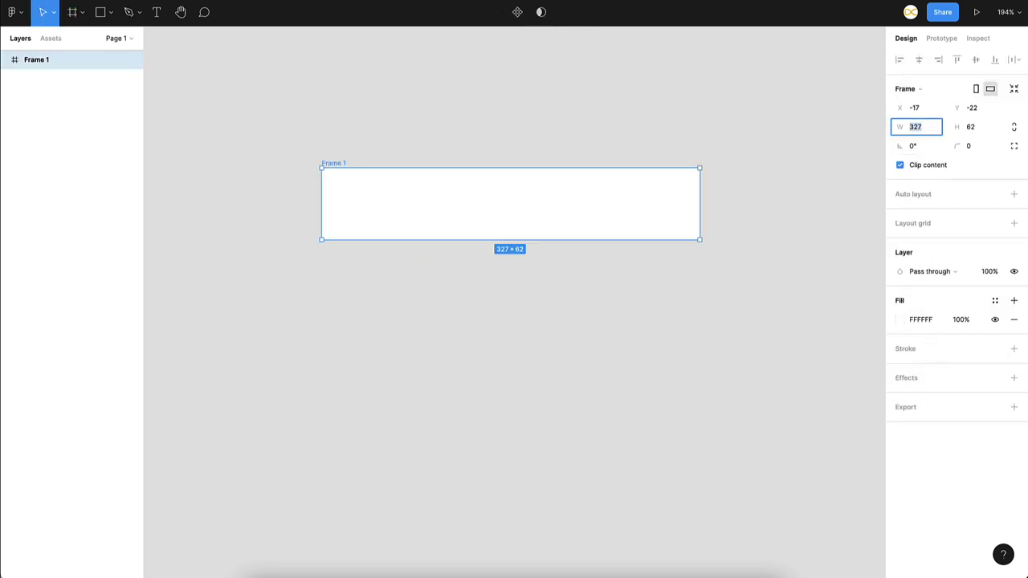
key("Tab")
type("80")
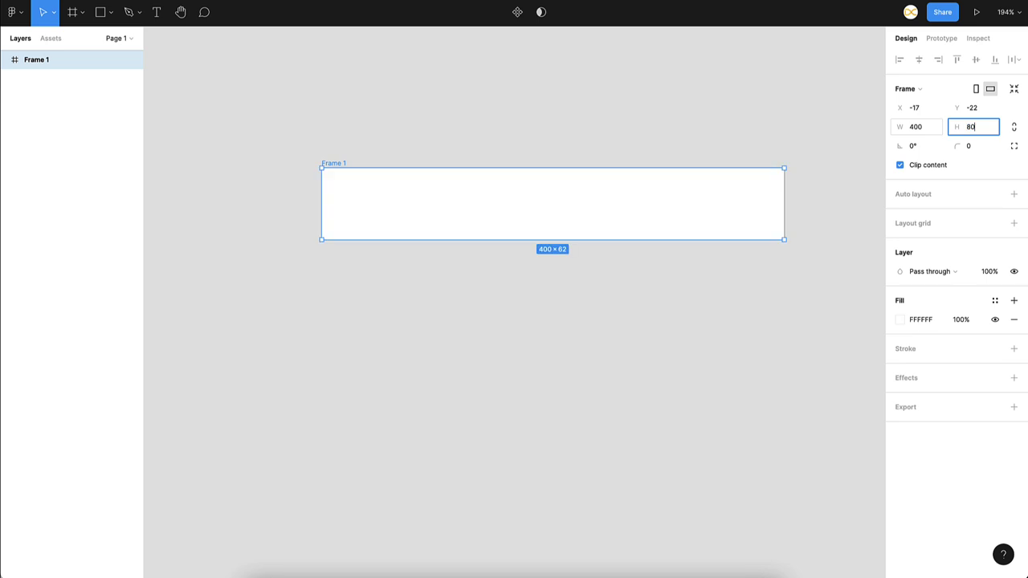
key("Return")
left_click(637, 138)
scroll(638, 137, "down", 5)
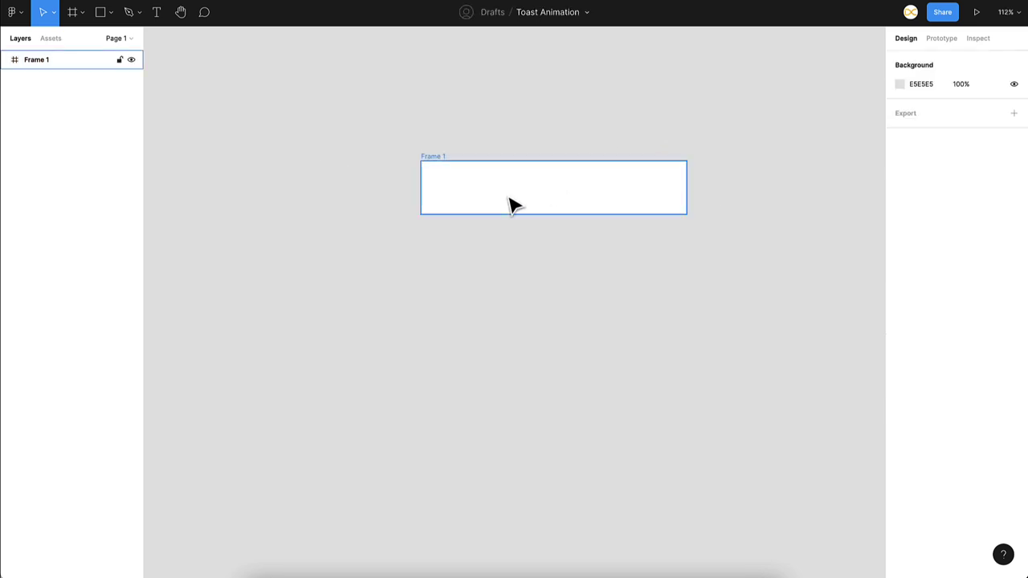
Fill the frame with the pale yellow FFFBD3
scroll(509, 204, "right", 2)
left_click(374, 174)
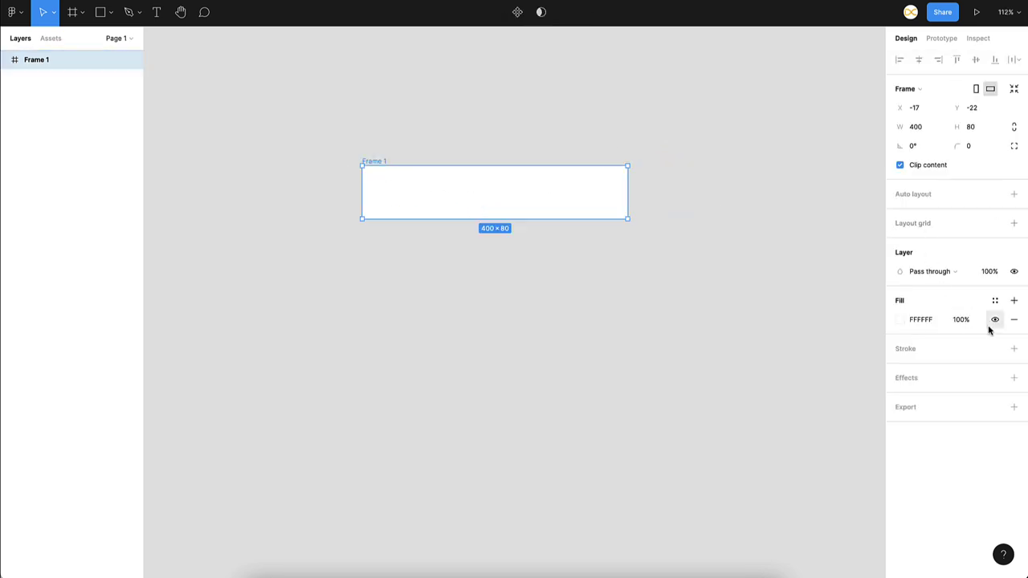
left_click(899, 319)
left_click(778, 287)
left_click(642, 249)
left_click(369, 172)
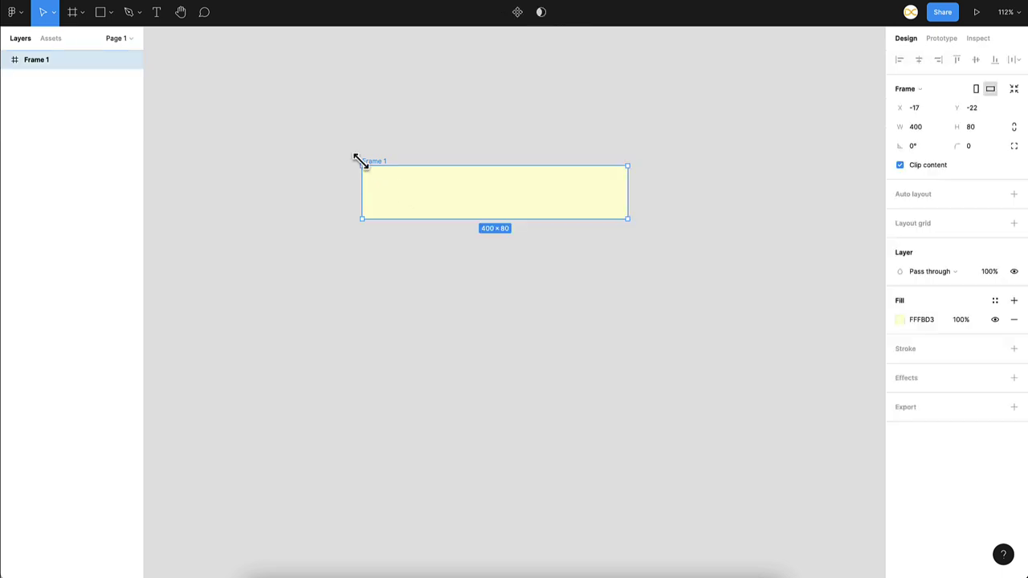
Set the corner radius of the pale yellow frame to 10
left_click(969, 147)
type("8")
key("Return")
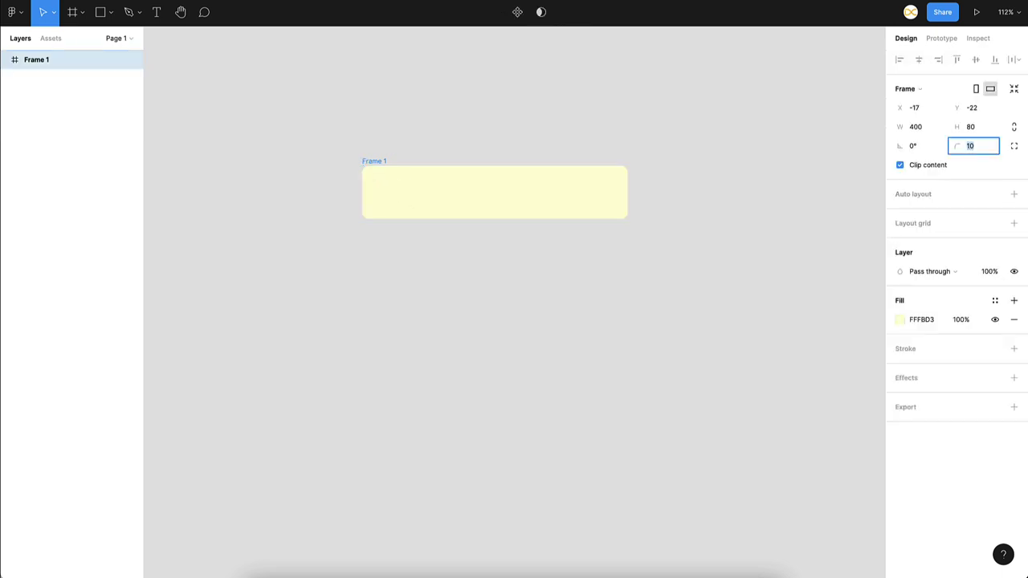
left_click(693, 293)
Add the text "Welcome DesignXstream" at size 24 inside the frame and paste the party popper image at 32 × 32 beside it
key("t")
scroll(473, 180, "up", 5)
left_click(387, 204)
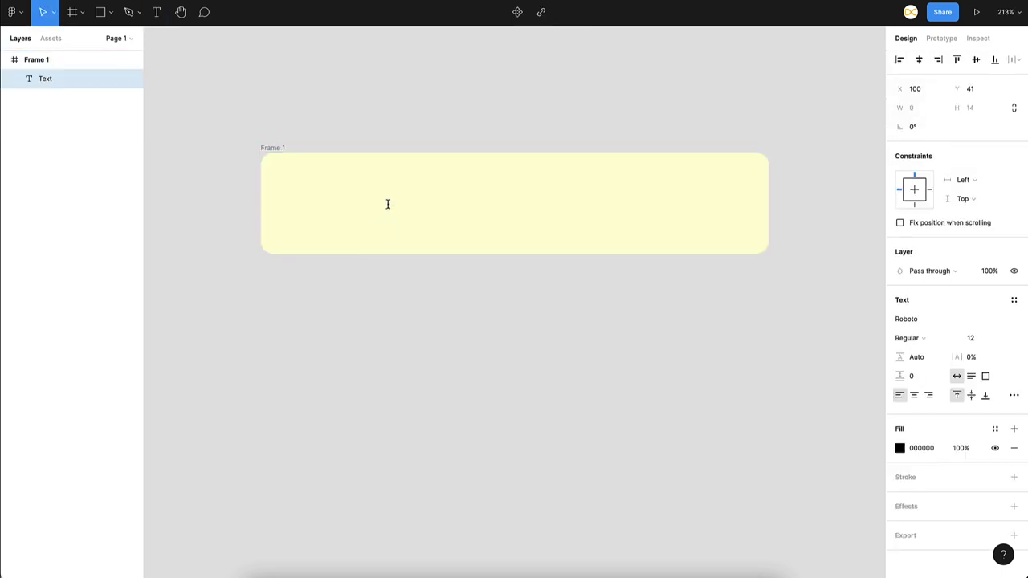
type("Welcome DesignXstream")
key("Escape")
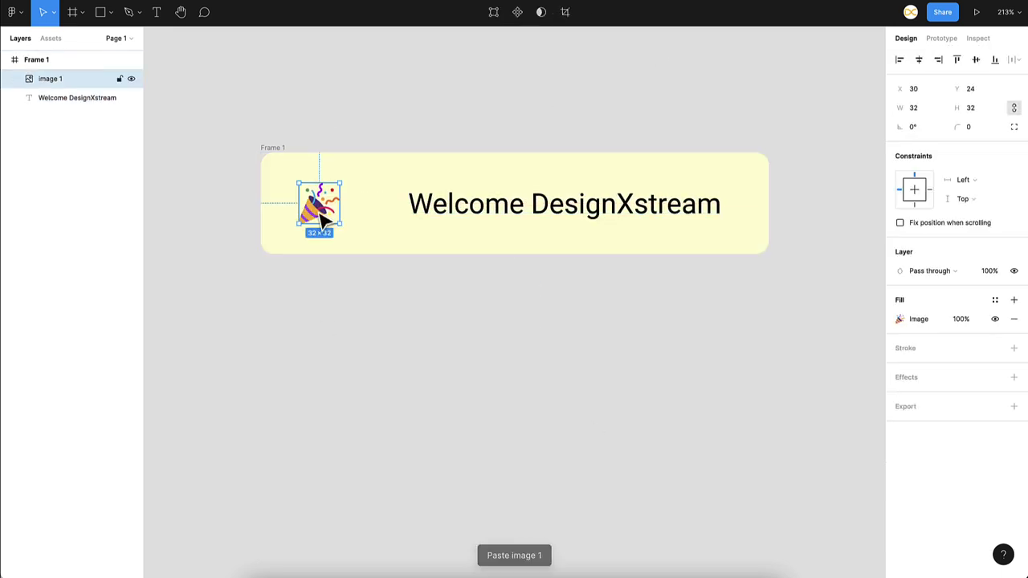
Move the welcome text closer to the party popper image, at X 91 and Y 28
left_click(533, 208)
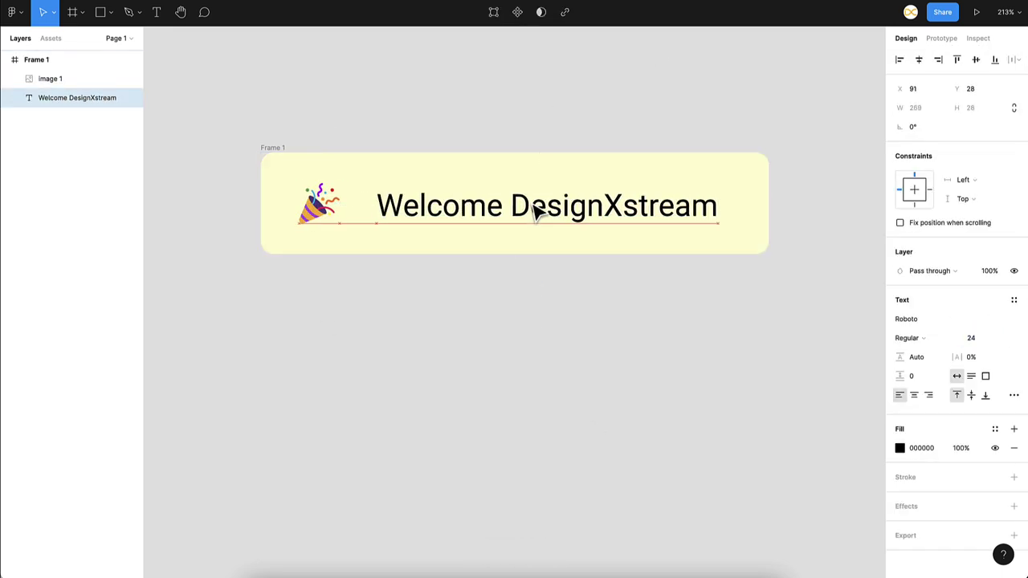
left_click(452, 390)
scroll(452, 390, "down", 5)
right_click(452, 390)
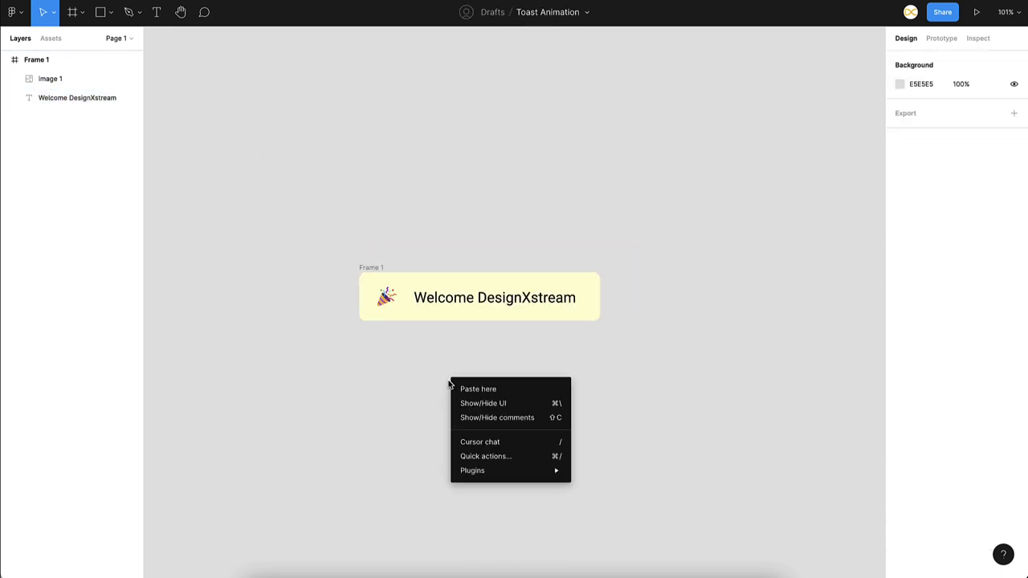
Draw a rectangle about 406 × 7 across the frame and place it along the frame's bottom edge at Y 73
scroll(417, 361, "up", 5)
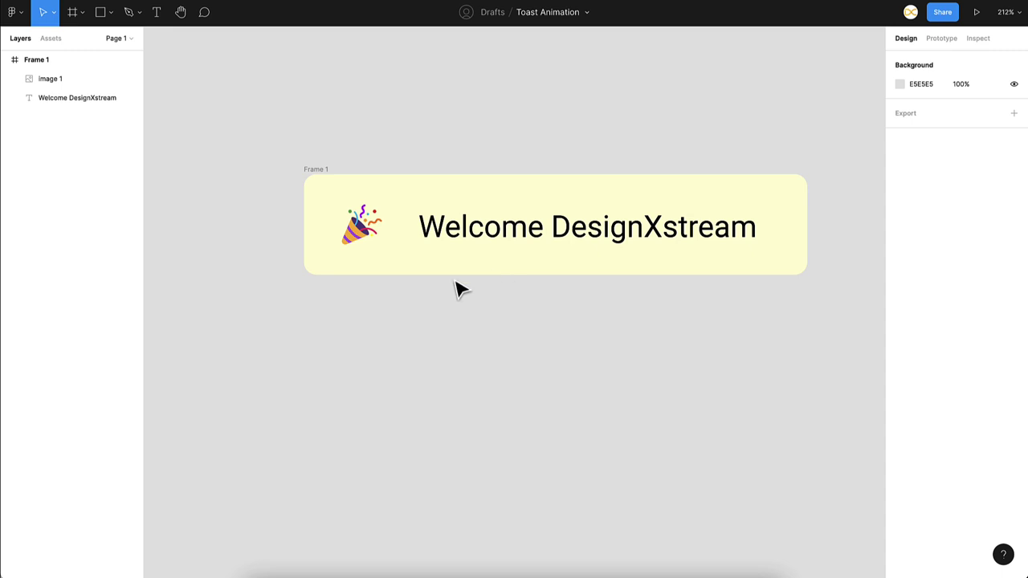
key("r")
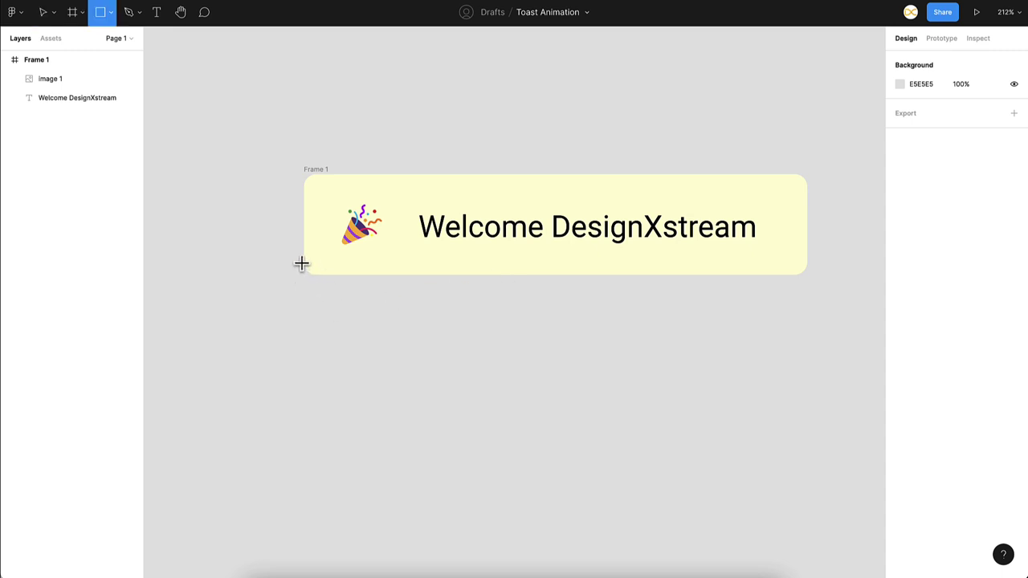
left_click_drag(302, 262, 814, 270)
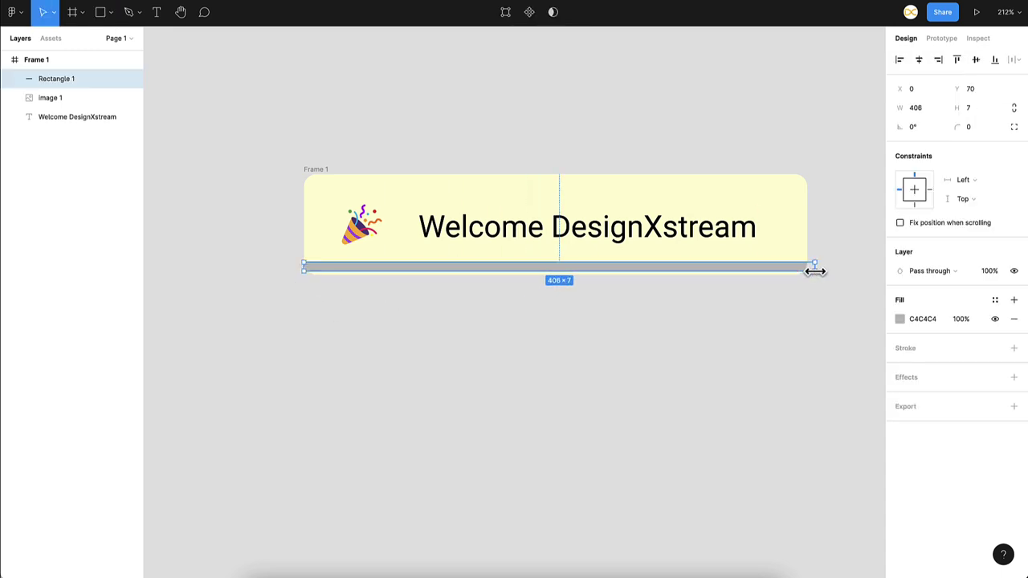
left_click_drag(729, 275, 725, 277)
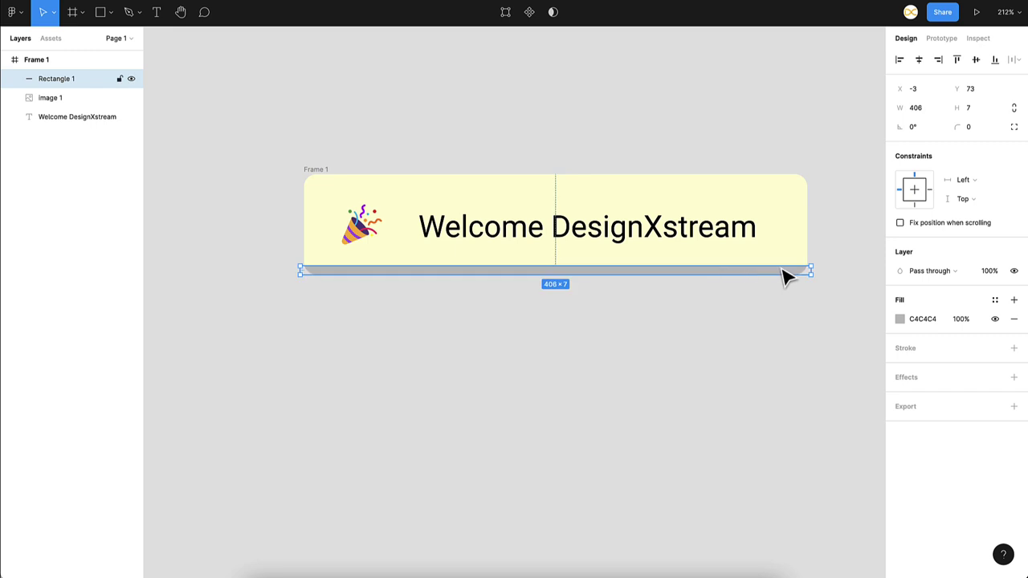
Fill the thin rectangle with the bright yellow FFE818
left_click(900, 318)
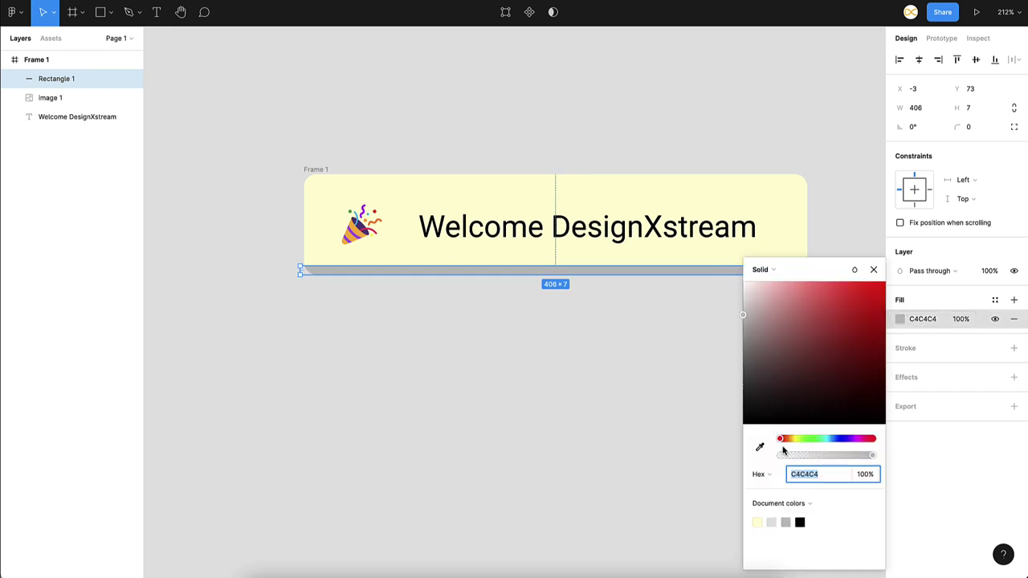
type("F7E83A")
key("Return")
left_click(635, 375)
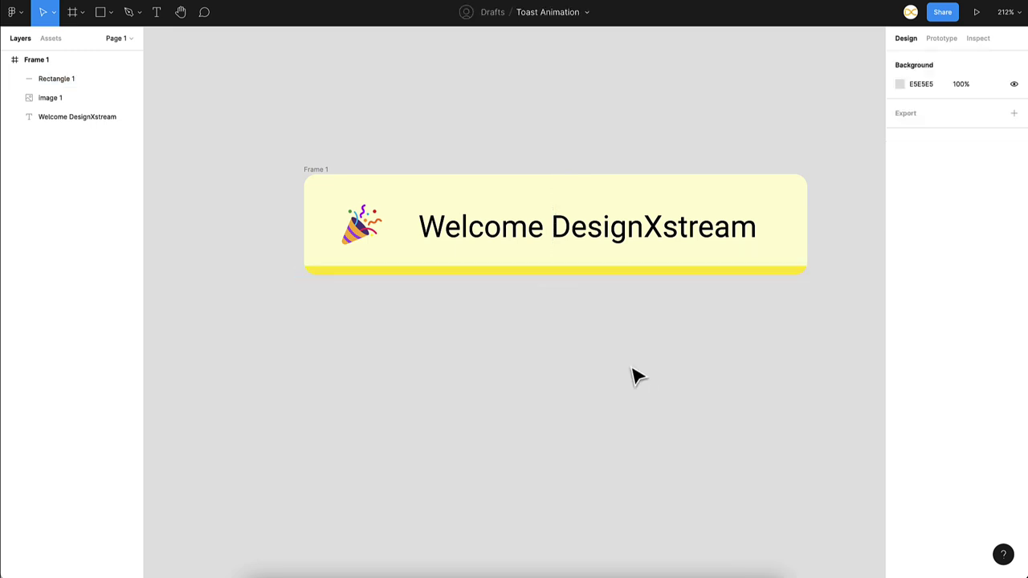
Shrink the yellow progress bar to a width of 1 at the frame's left edge
left_click(801, 272)
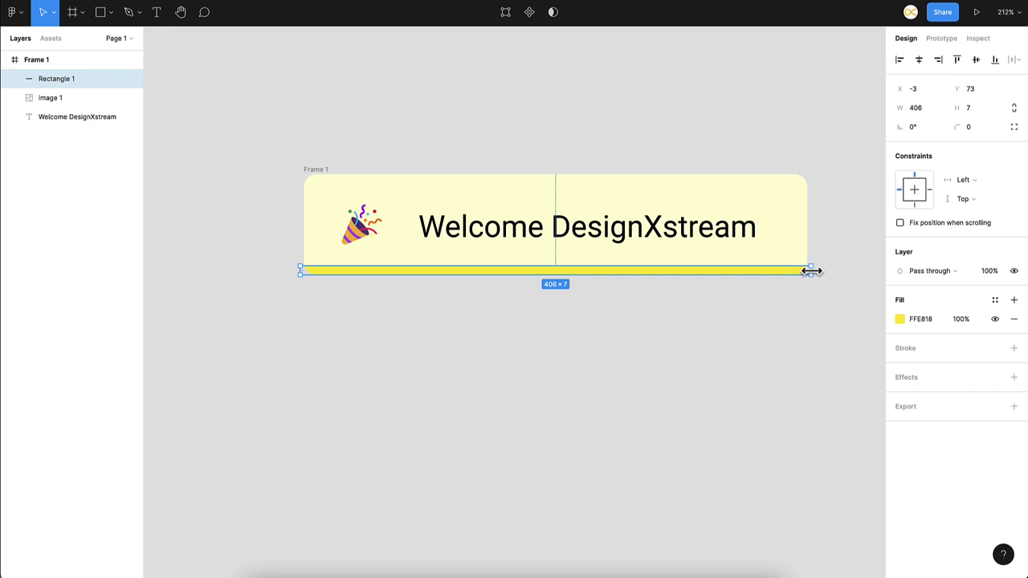
mouse_move(811, 271)
left_mouse_down()
mouse_move(324, 270)
mouse_move(811, 270)
left_mouse_up()
left_click_drag(358, 276, 361, 278)
left_click_drag(807, 268, 305, 275)
left_click(349, 310)
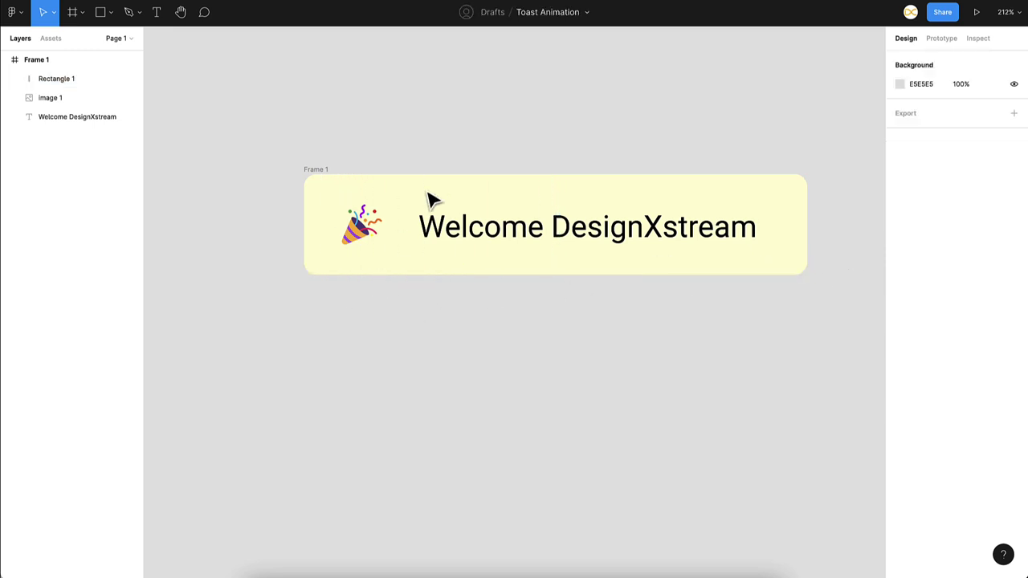
Duplicate Frame 1 with its contents and place the copy beside the original
left_click(318, 171)
scroll(314, 168, "down", 3)
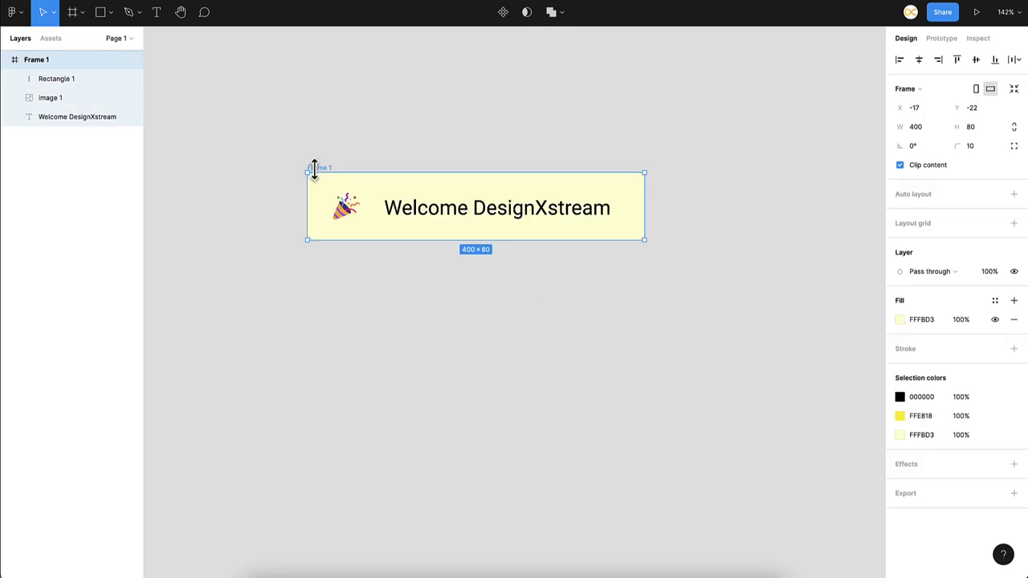
key("ctrl+d")
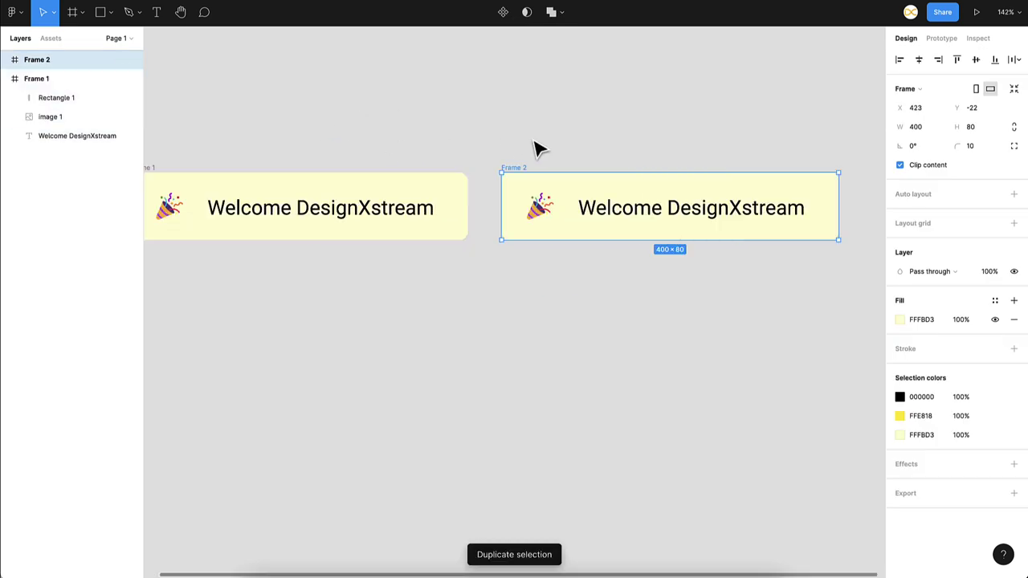
Set the width of the yellow bar, Rectangle 1, inside Frame 2 to 400
left_click(6, 61)
left_click(49, 85)
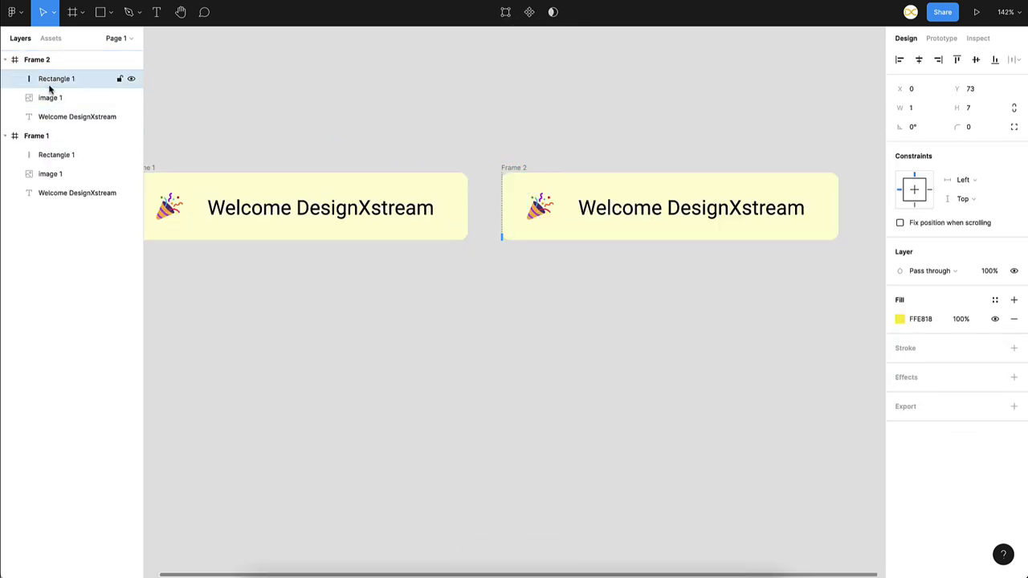
left_click(915, 106)
type("400")
key("Return")
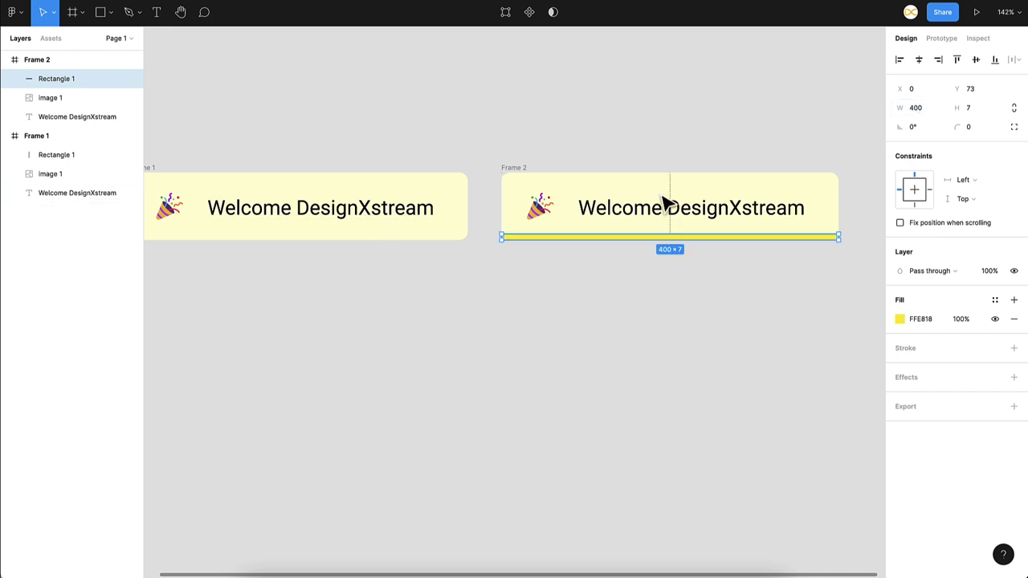
left_click(506, 317)
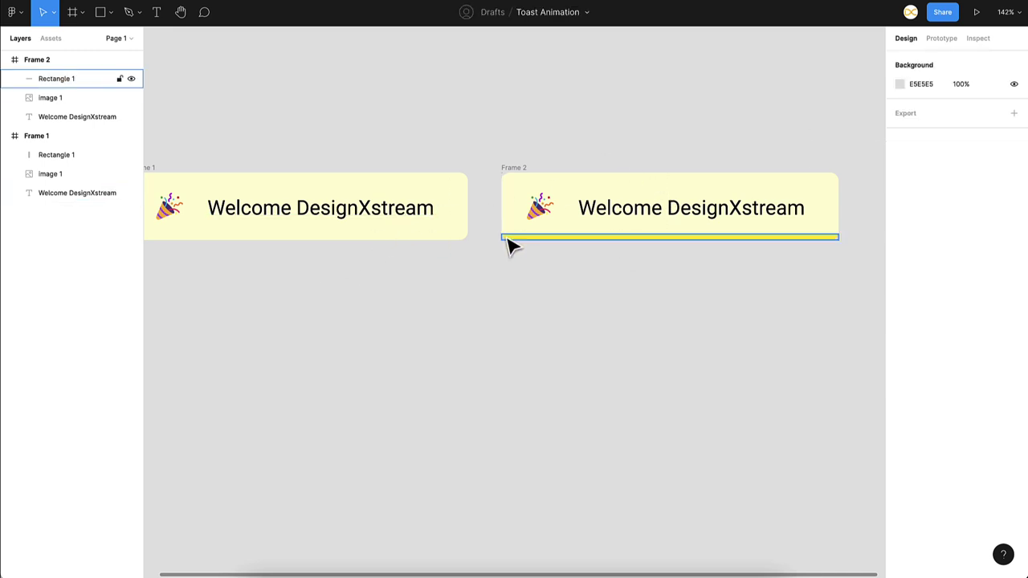
scroll(508, 245, "down", 5)
right_click(458, 295)
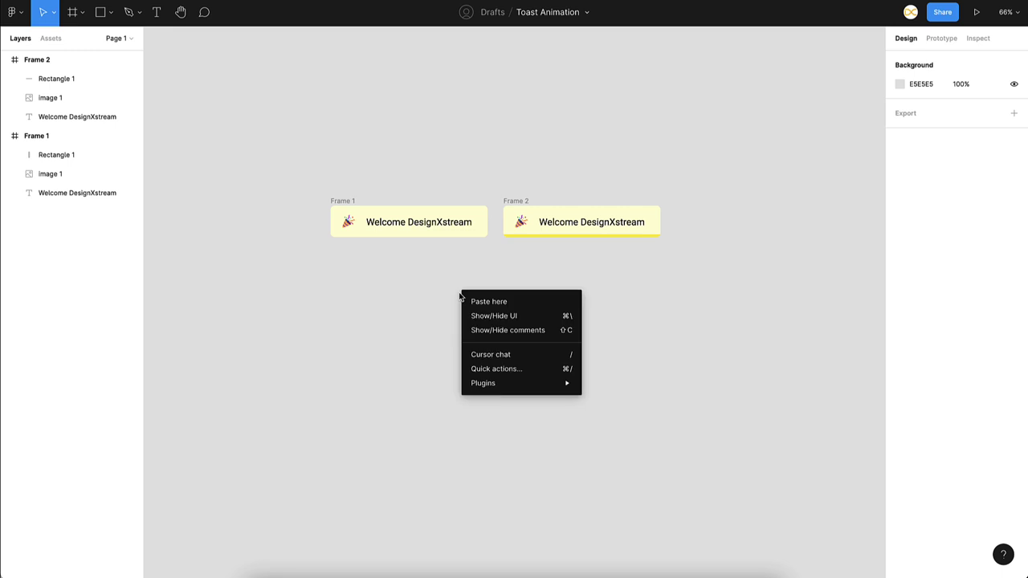
Add an iMac preset frame of 1280 × 720 below the two toast frames
key("f")
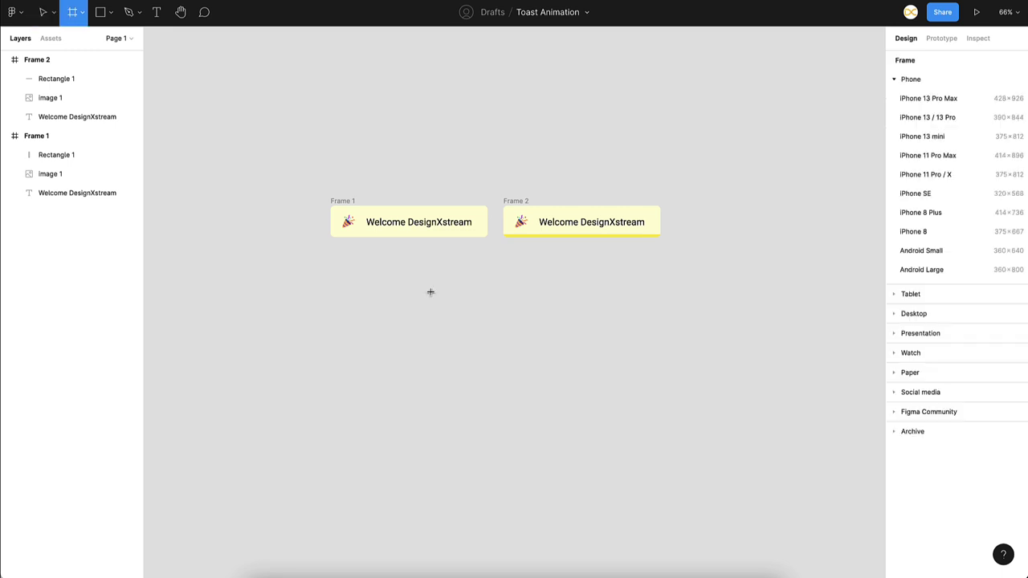
left_click(893, 315)
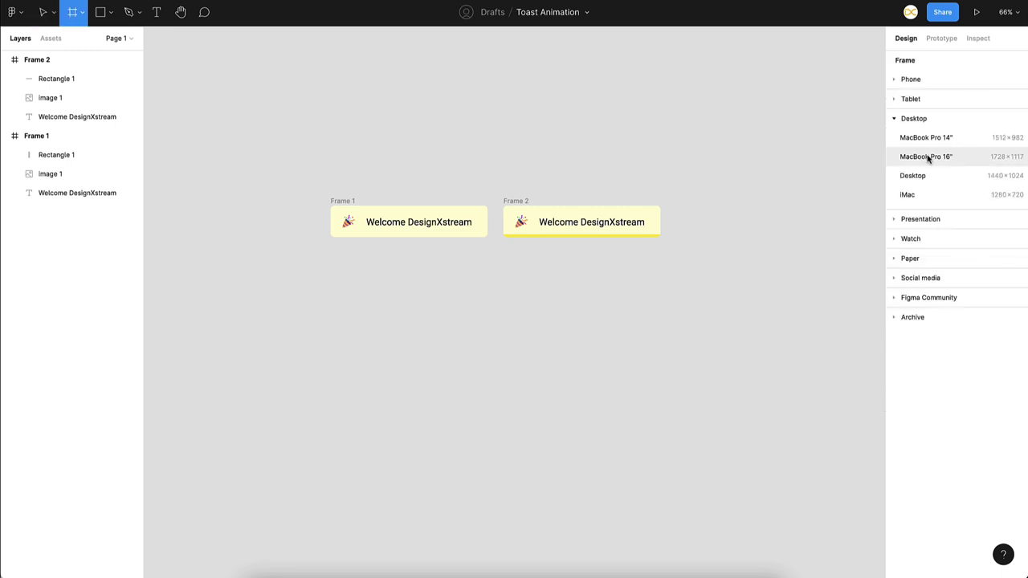
left_click(907, 194)
scroll(425, 360, "up", 2)
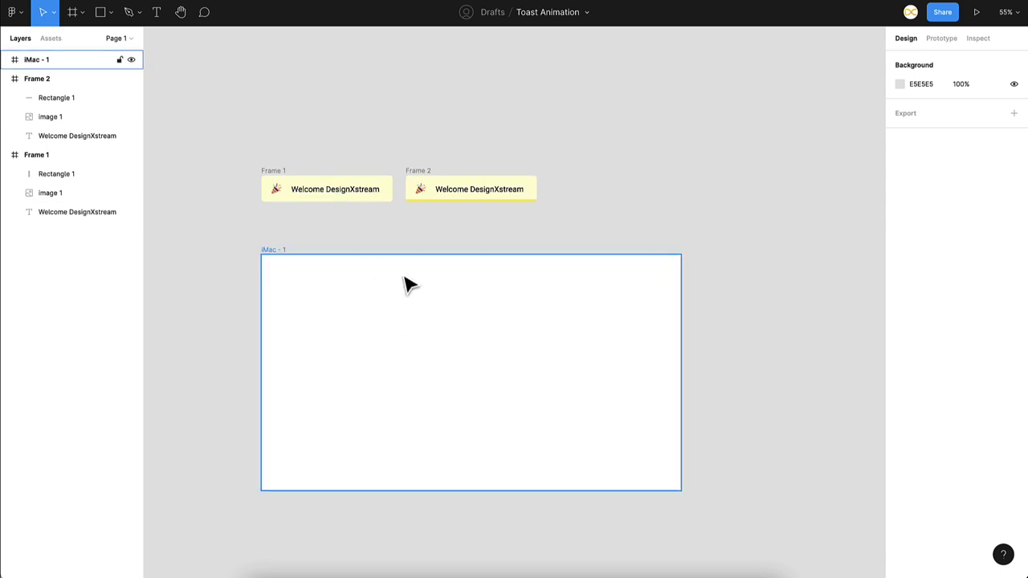
Create a teal 01BFB4 button in the lower part of the iMac frame, 468 × 80 with corner radius 10 and a centred white "Show" label
key("r")
left_click_drag(391, 430, 546, 459)
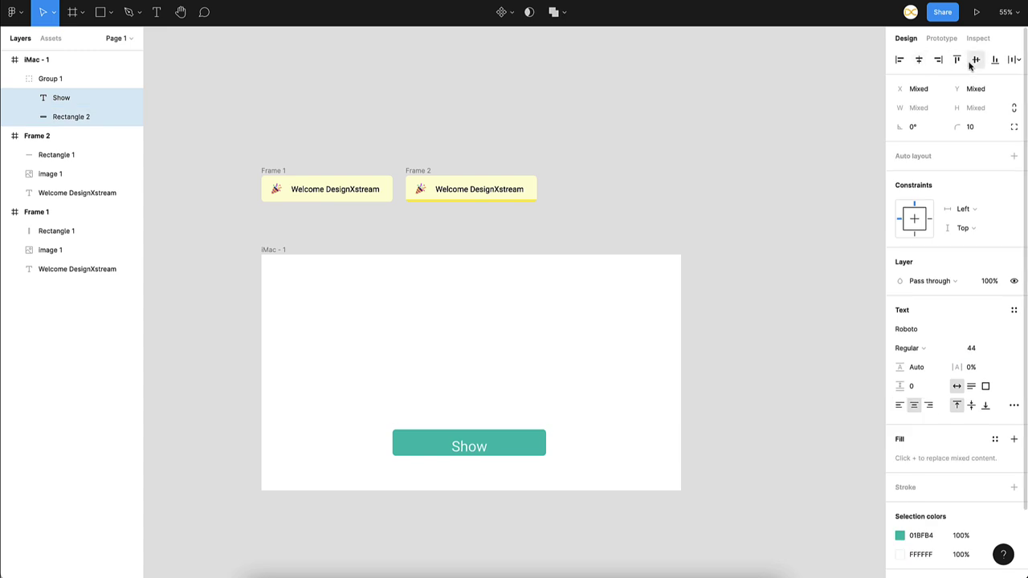
left_click(776, 292)
scroll(601, 394, "down", 2)
scroll(602, 394, "left", 2)
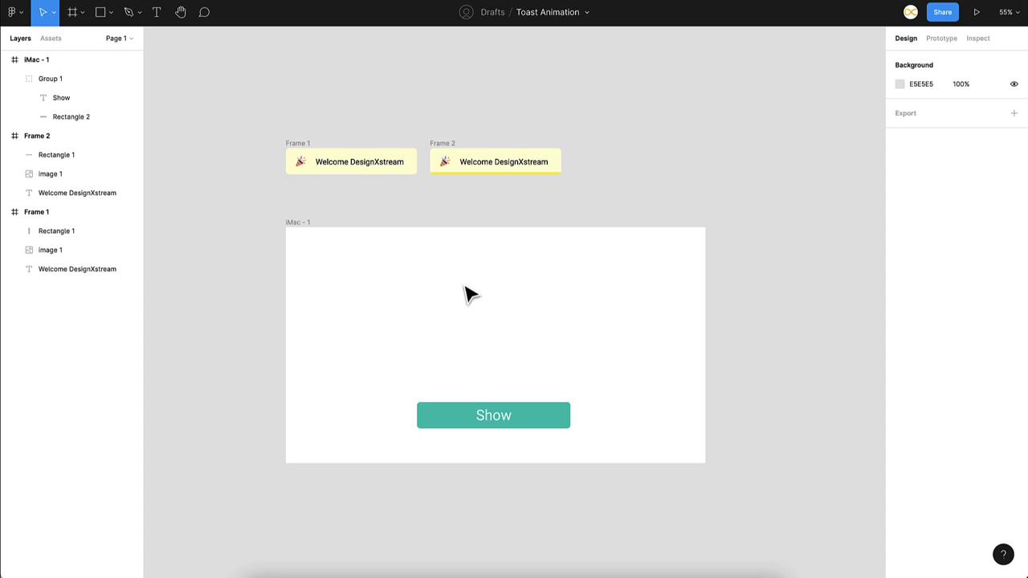
Connect the Show button to Frame 1 with an On click interaction that uses the Open overlay action
left_click(543, 419)
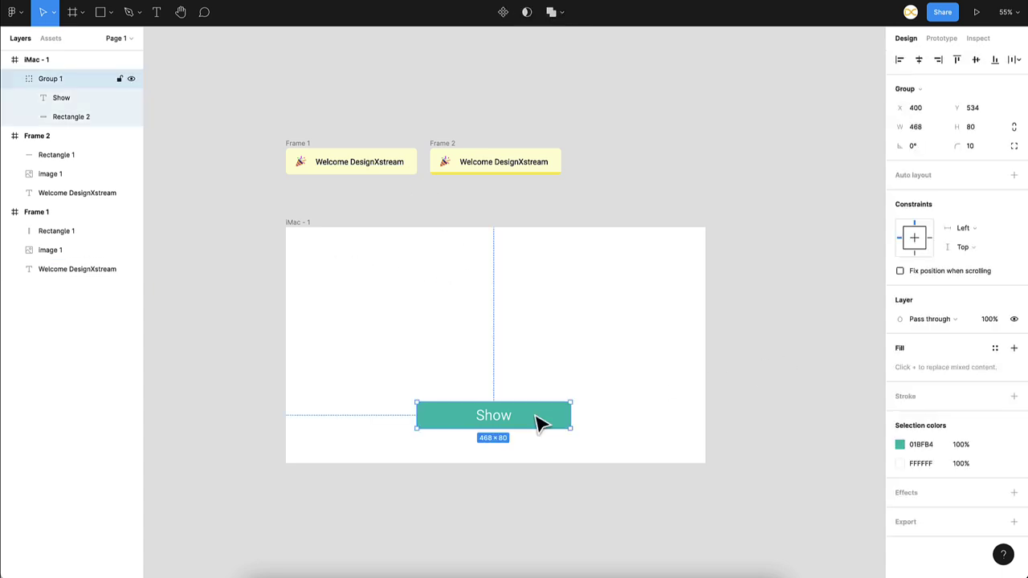
left_click(943, 42)
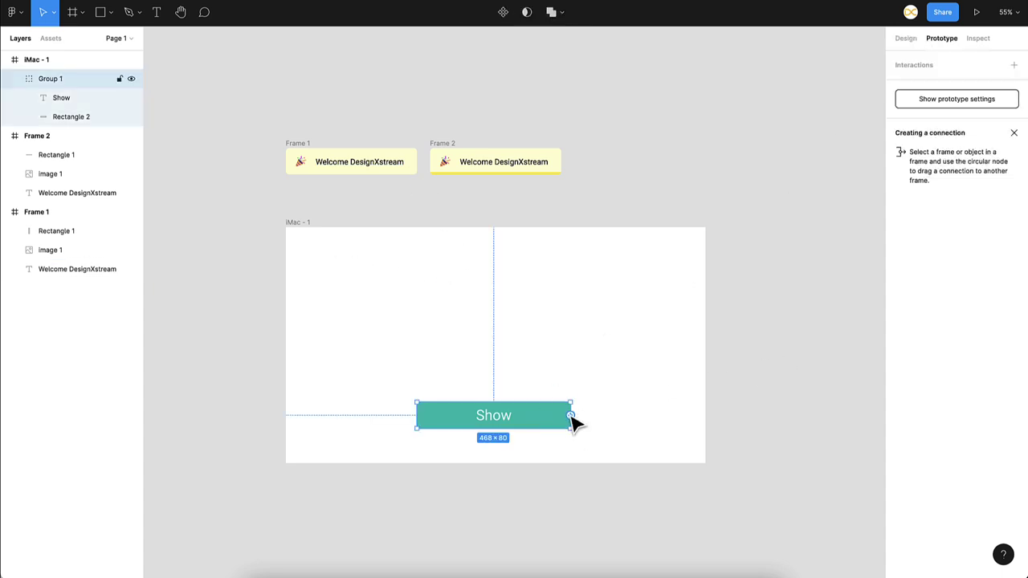
left_click_drag(571, 416, 305, 165)
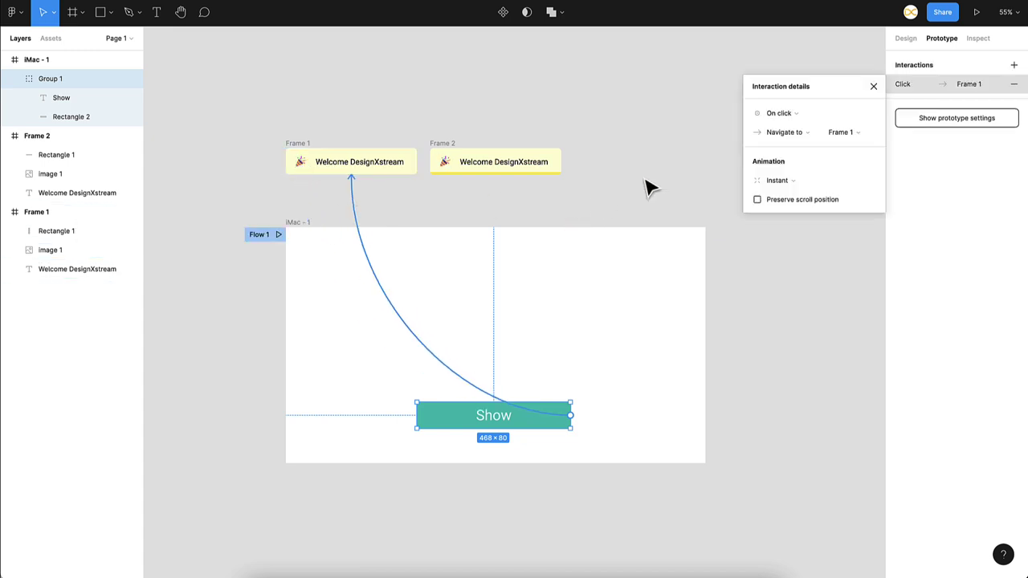
left_click(799, 116)
left_click(799, 114)
left_click(796, 136)
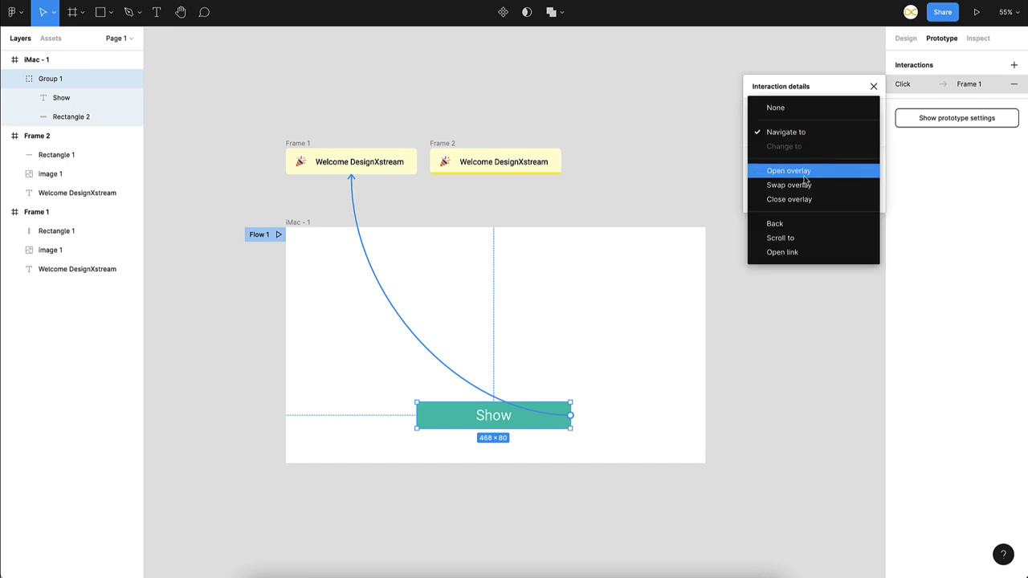
left_click(806, 171)
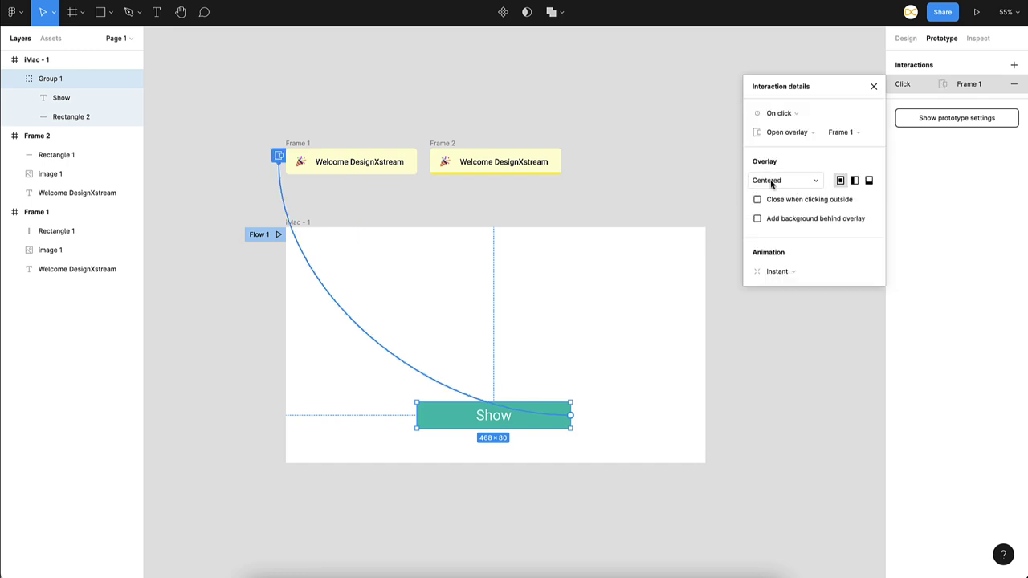
Set the overlay position to Manual and place the toast centred near the top edge of the iMac frame
left_click(791, 183)
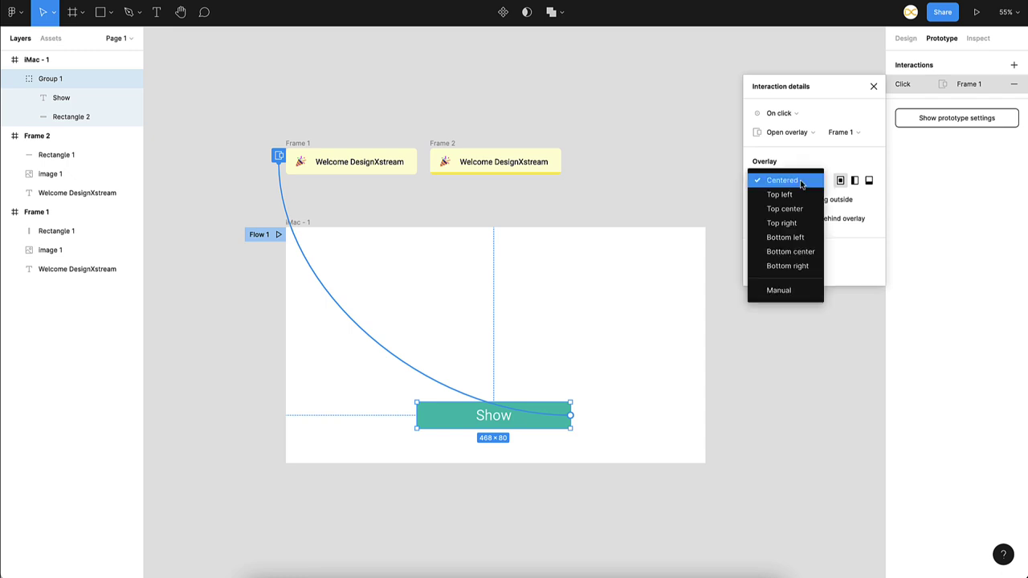
left_click(783, 287)
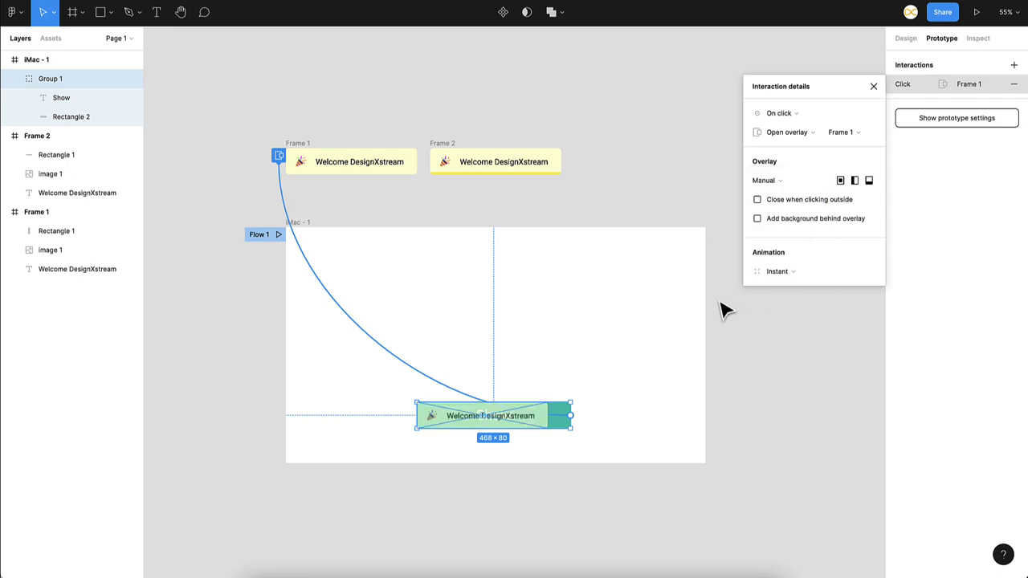
left_click_drag(520, 426, 532, 259)
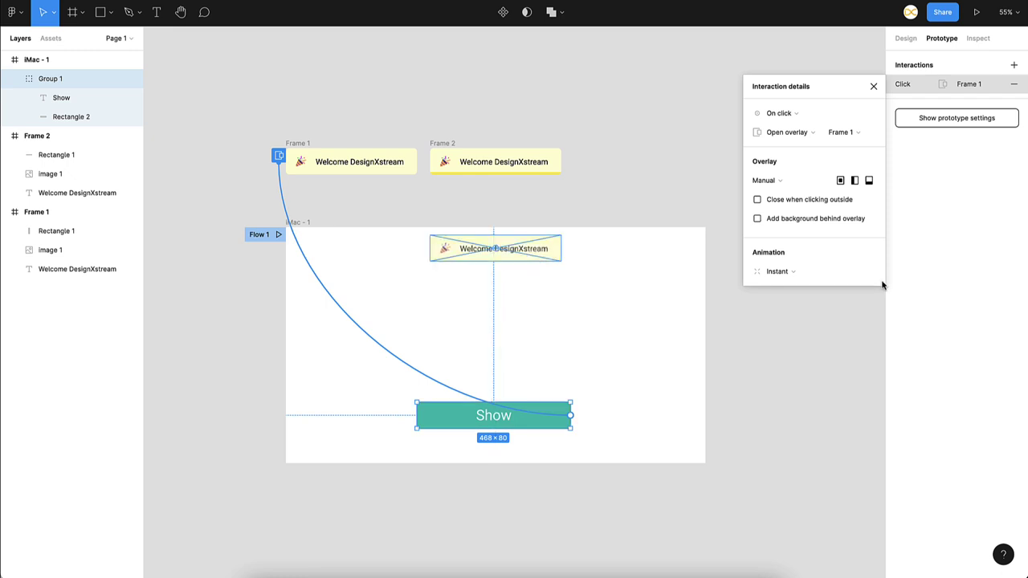
Set the overlay's animation to Move in with the downward direction
left_click(807, 276)
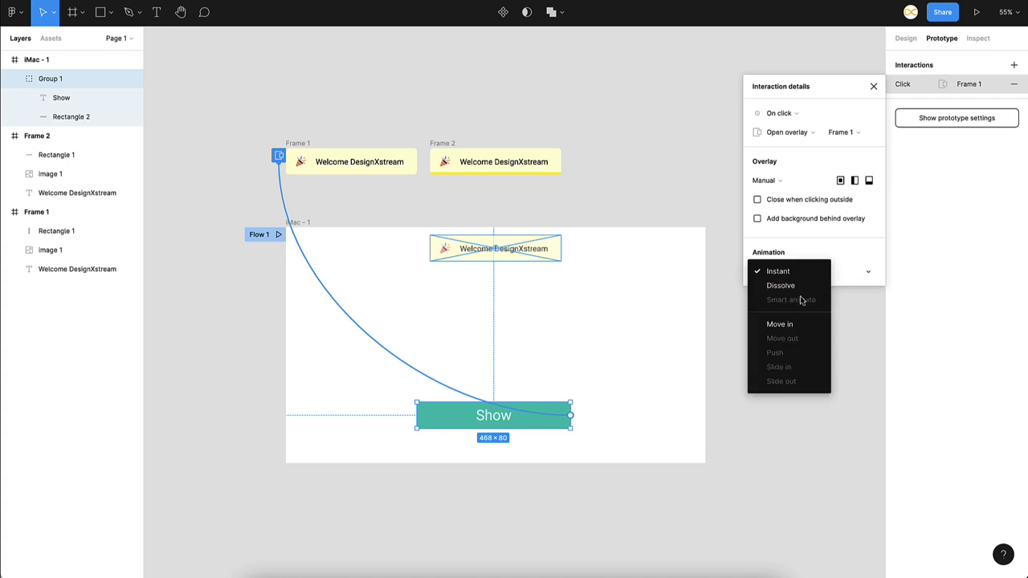
left_click(793, 324)
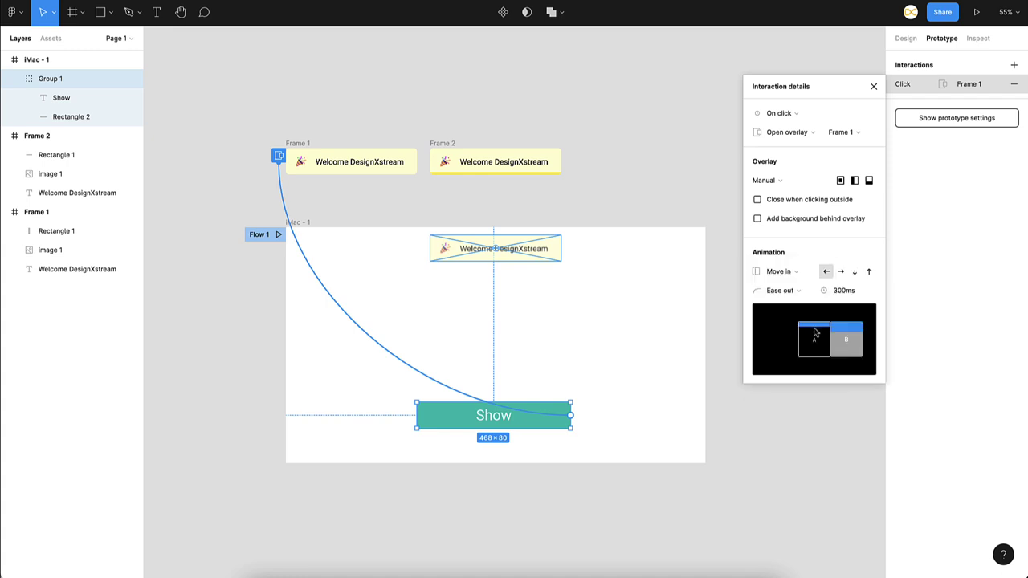
left_click(855, 274)
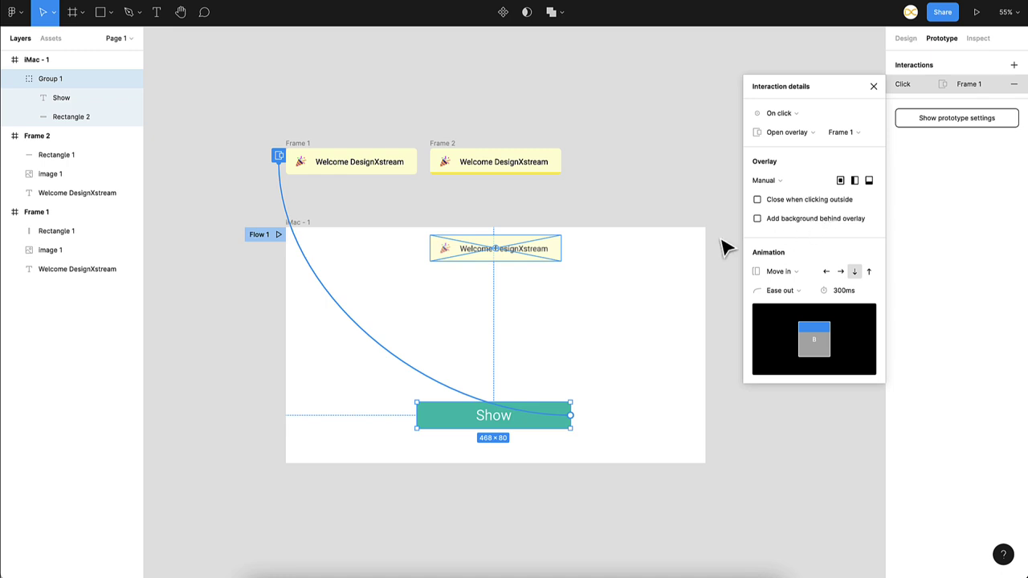
left_click(640, 216)
Preview the prototype from the iMac - 1 frame and trigger the toast with the Show button
left_click(305, 223)
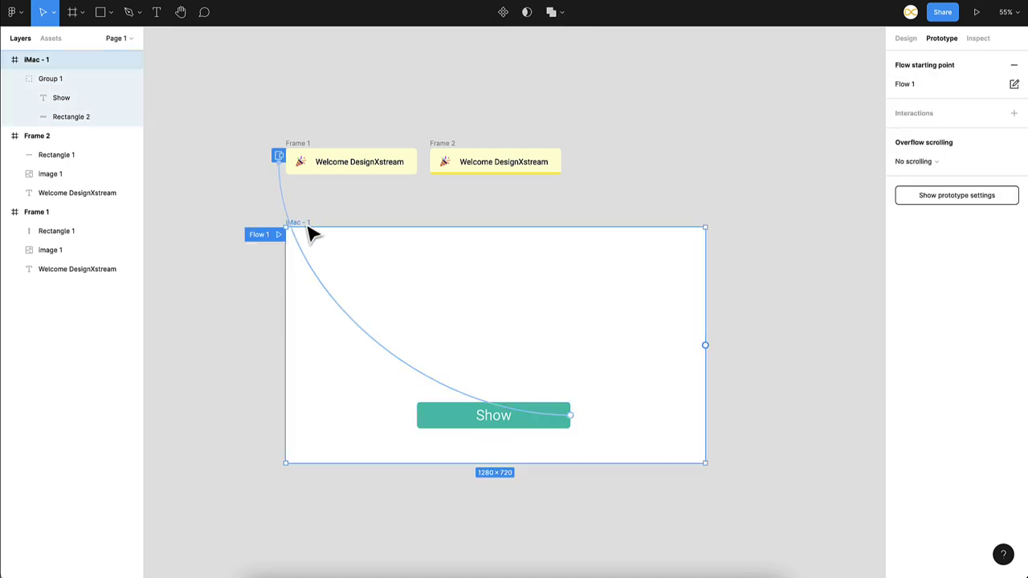
left_click(977, 13)
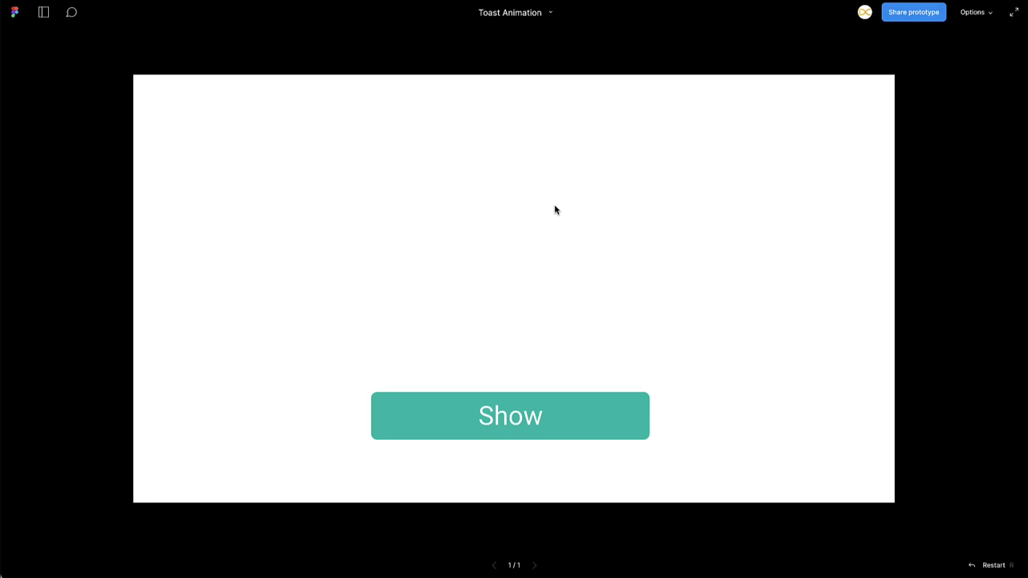
left_click(566, 430)
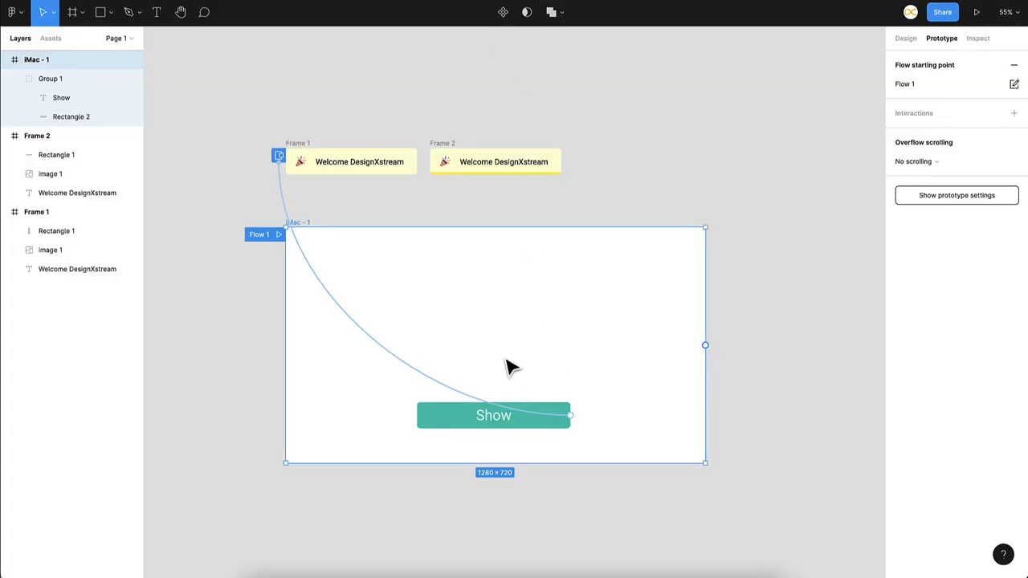
Add an After delay interaction of 2000 ms with the Close overlay action to Frame 1, and test it in the preview
left_click(315, 158)
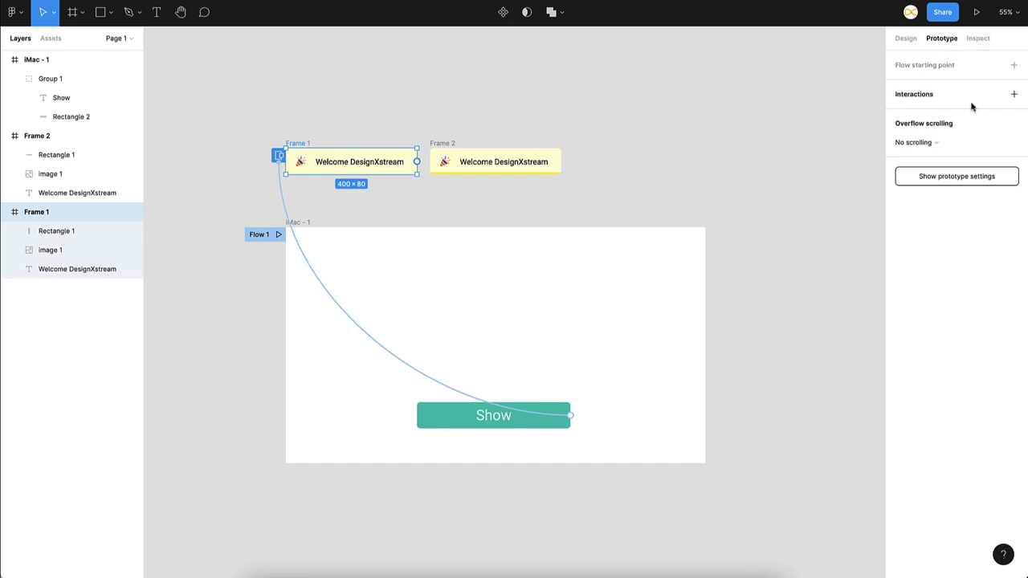
left_click(1013, 95)
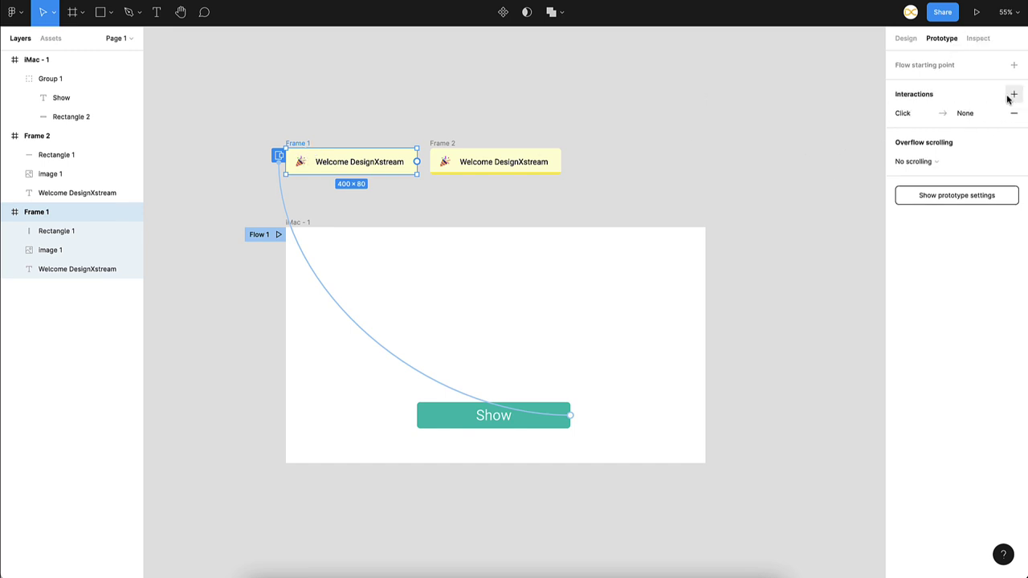
left_click(899, 113)
left_click(789, 141)
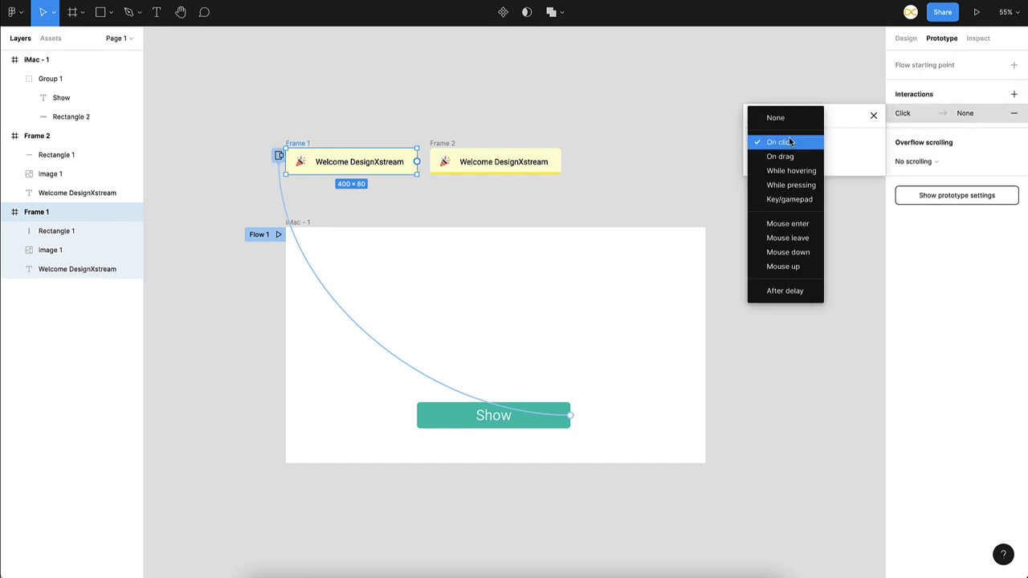
left_click(791, 290)
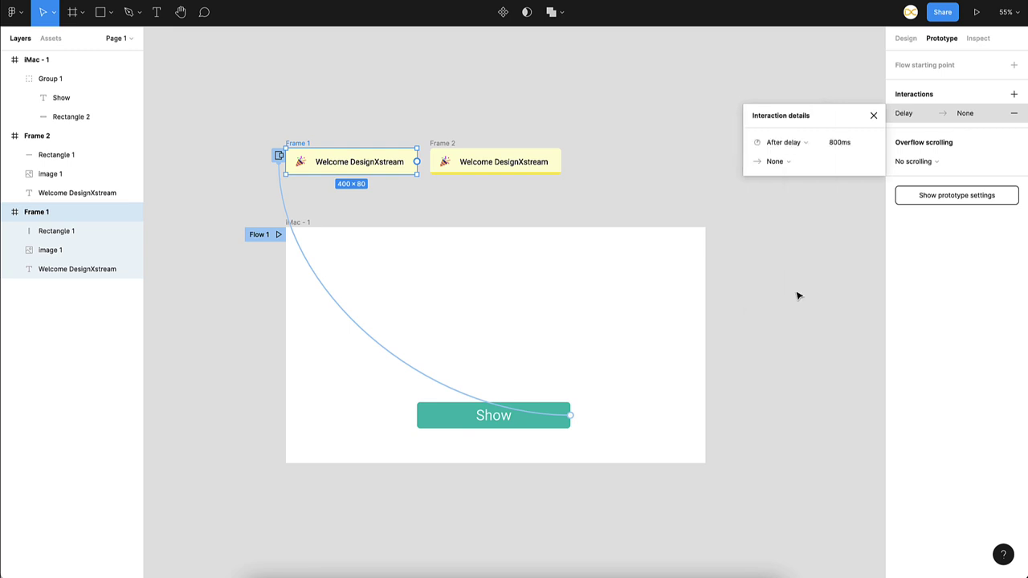
left_click(839, 144)
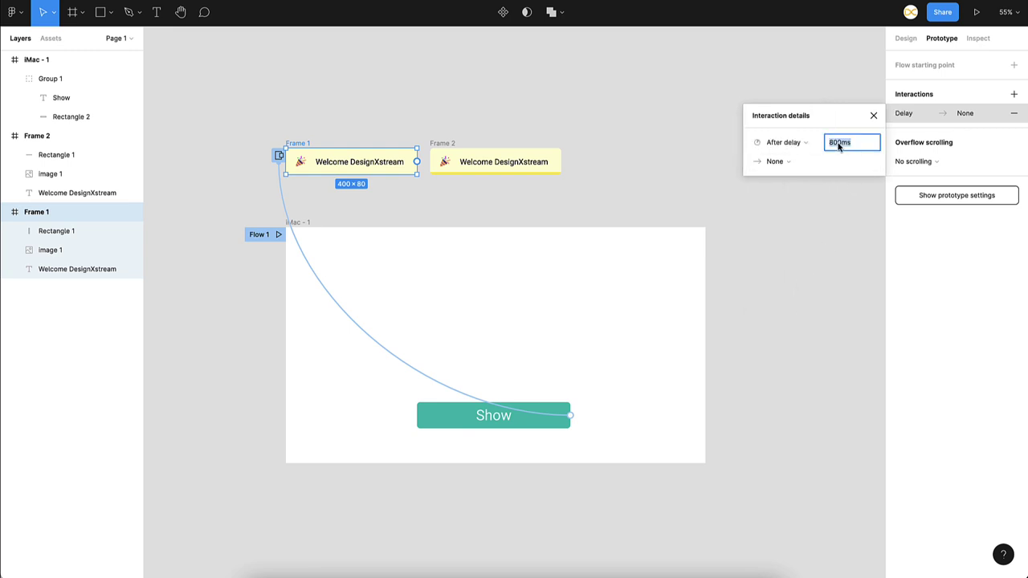
type("2000")
left_click(775, 161)
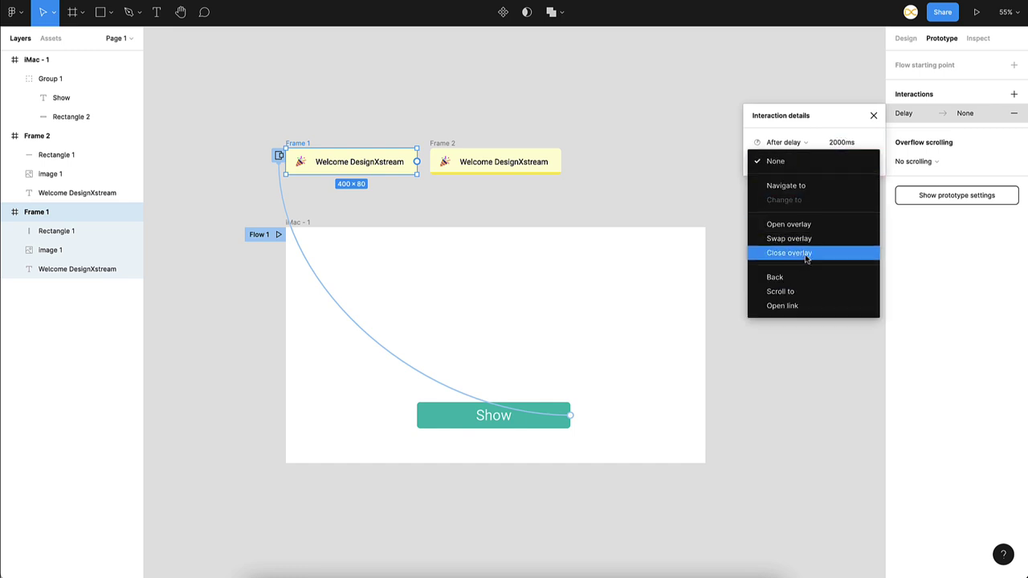
left_click(803, 260)
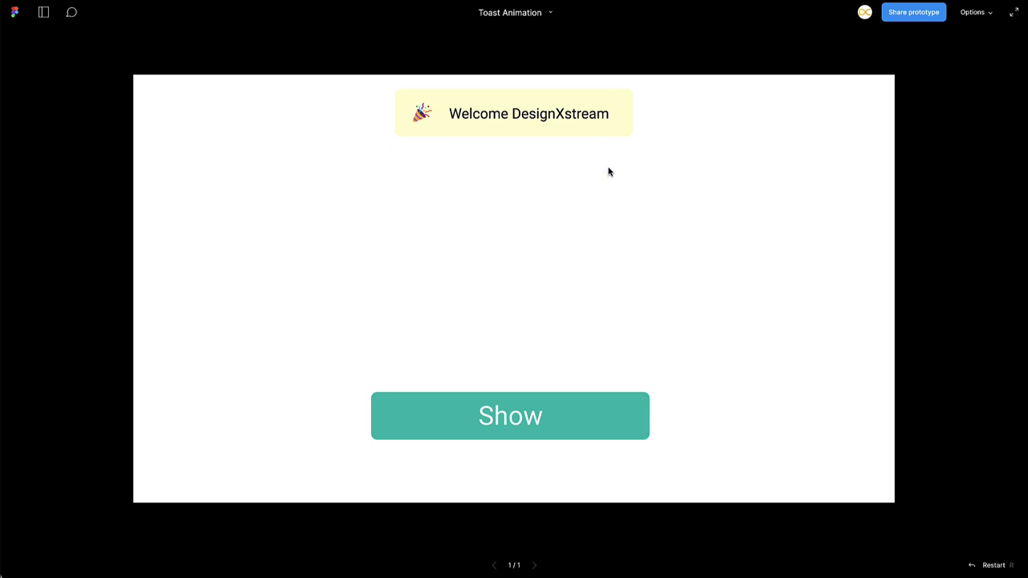
left_click(582, 414)
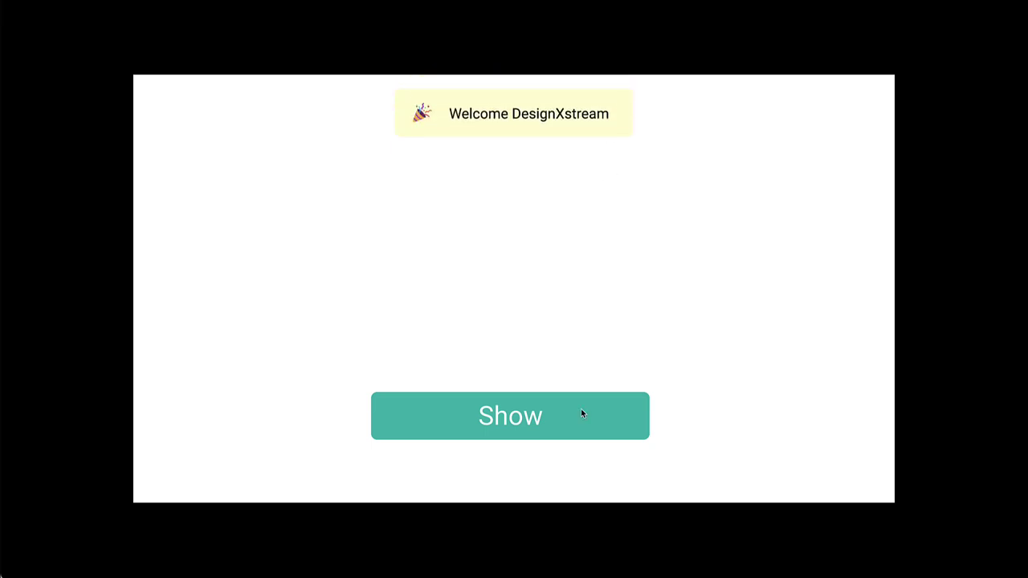
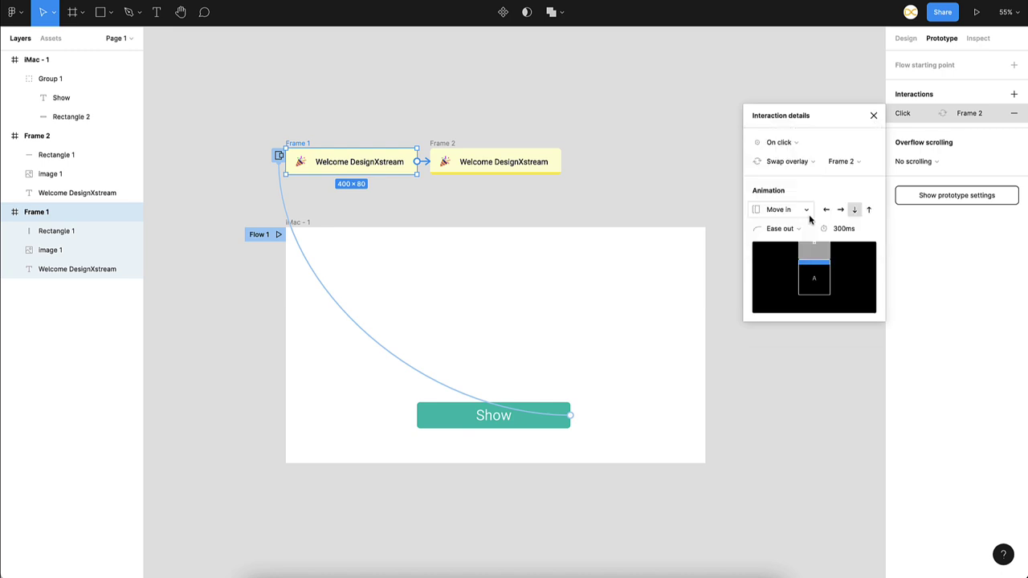
Set the animation of Frame 1's swap overlay to Frame 2 to Smart animate with a duration of 1000 ms
left_click(796, 210)
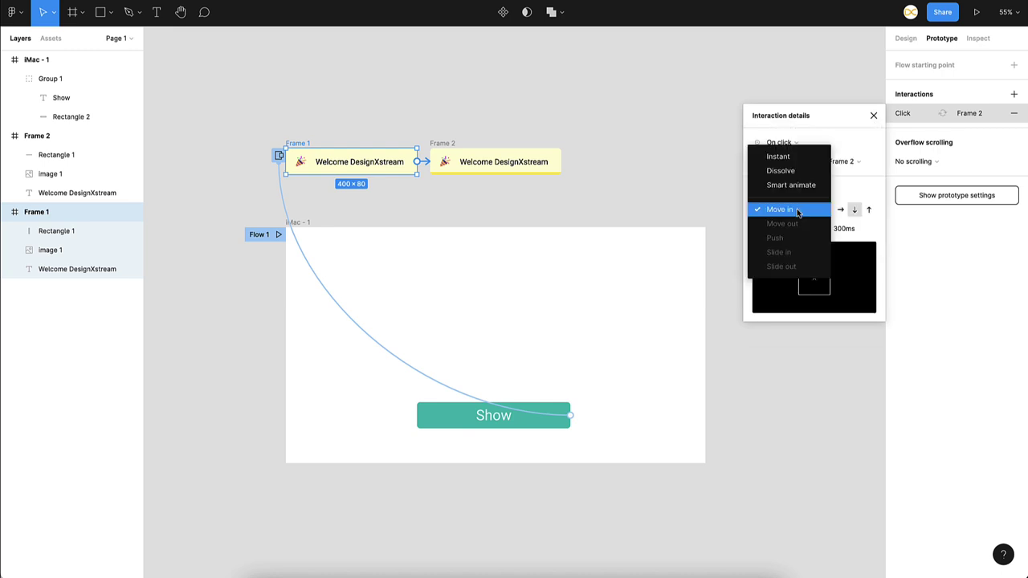
left_click(787, 186)
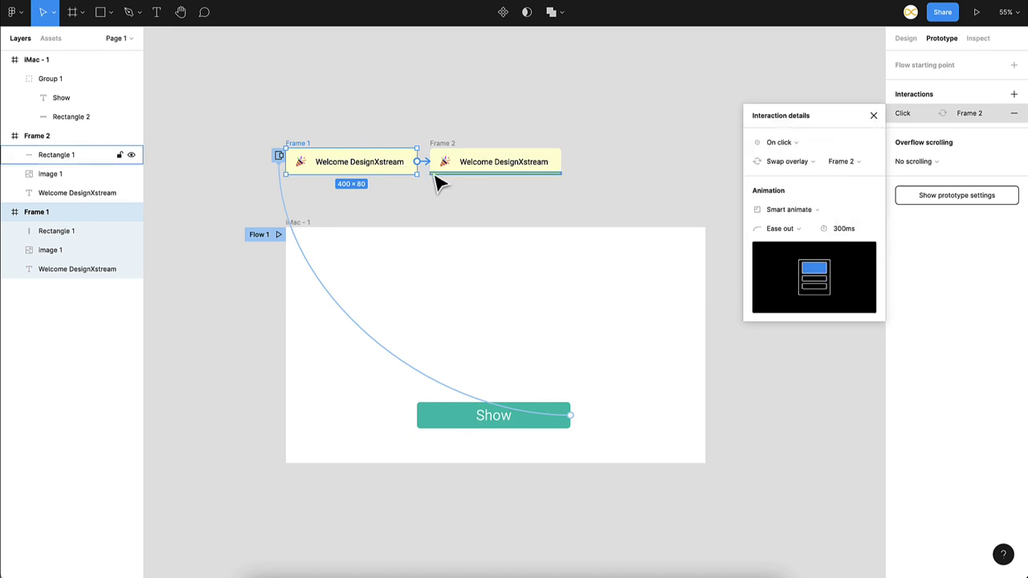
left_click(847, 234)
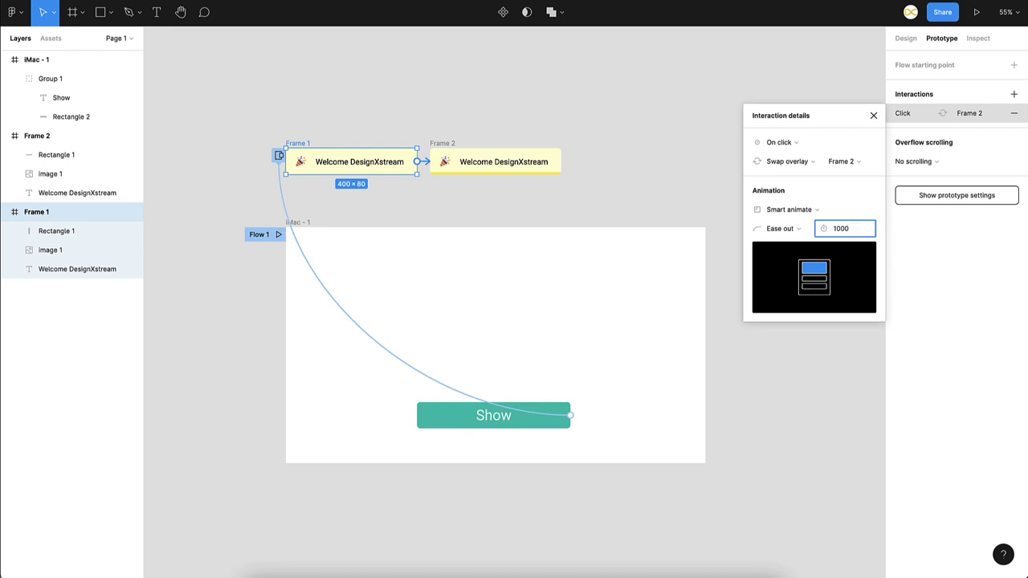
key("Return")
Add an After delay interaction of 500 ms with the Close overlay action to Frame 2
left_click(444, 149)
left_click(1013, 95)
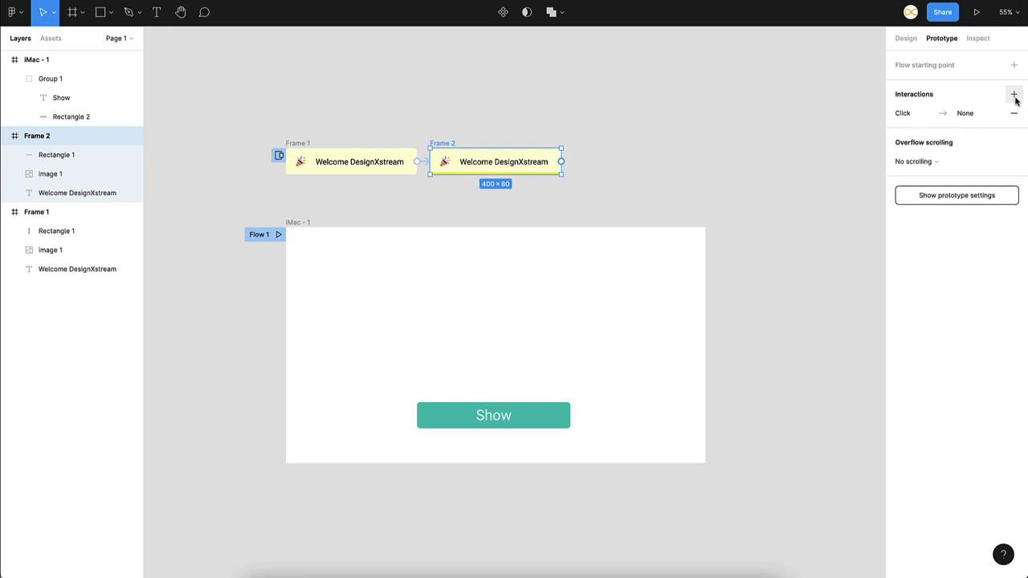
left_click(914, 115)
left_click(788, 293)
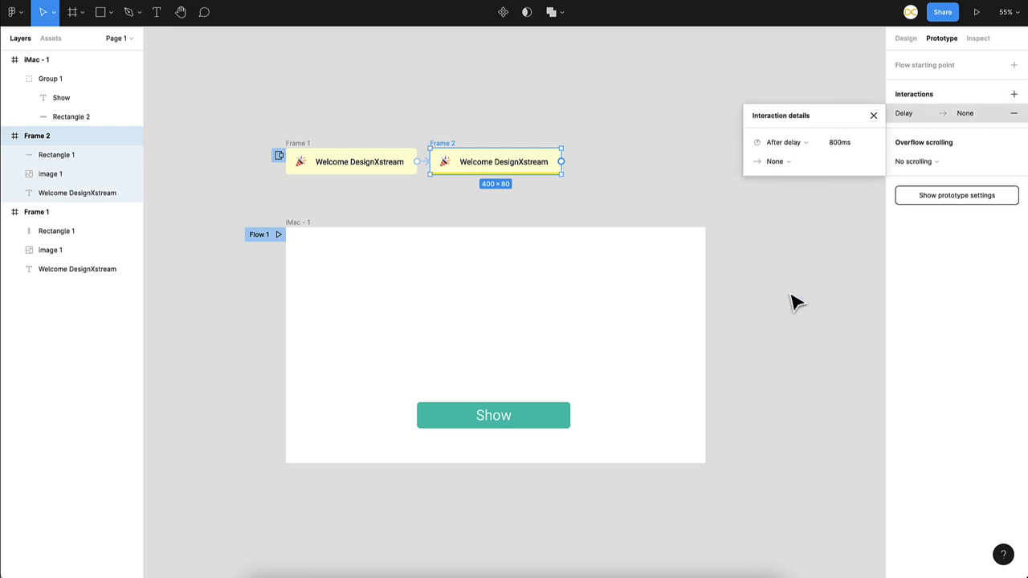
left_click(840, 144)
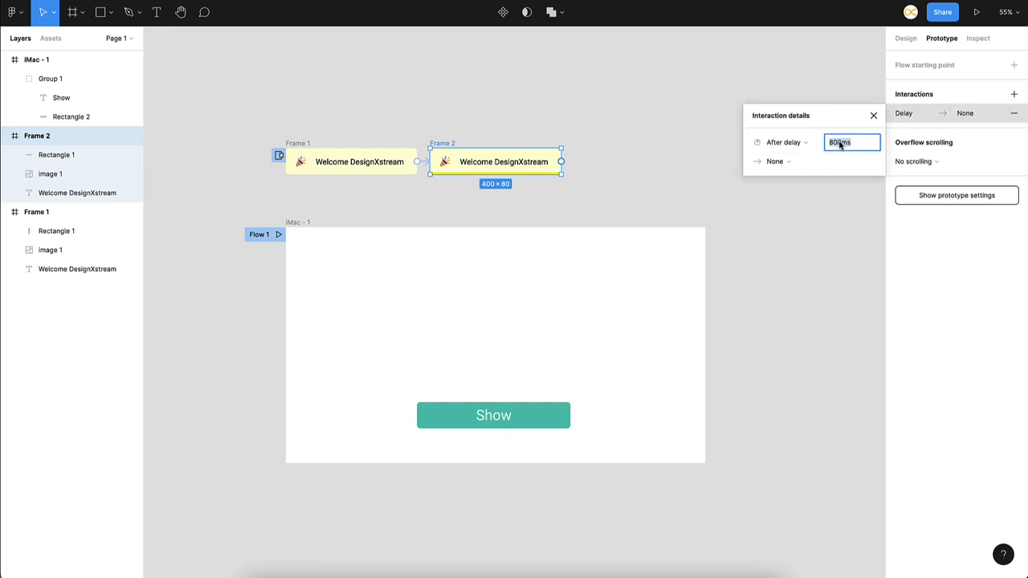
type("500")
left_click(819, 161)
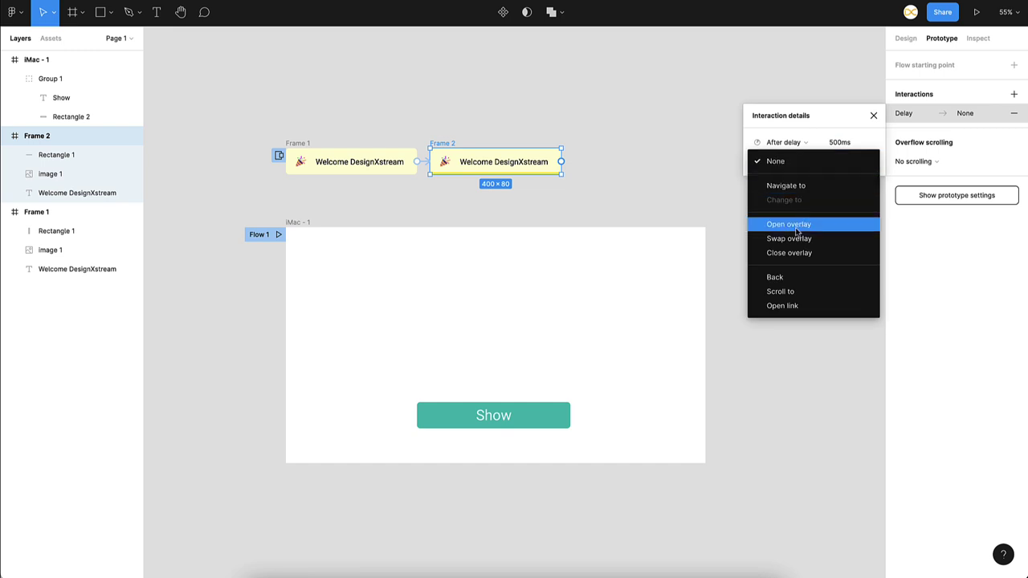
left_click(795, 250)
left_click(874, 115)
Preview the prototype and trigger the toast with the Show button to check the new Frame 2 interaction
left_click(418, 202)
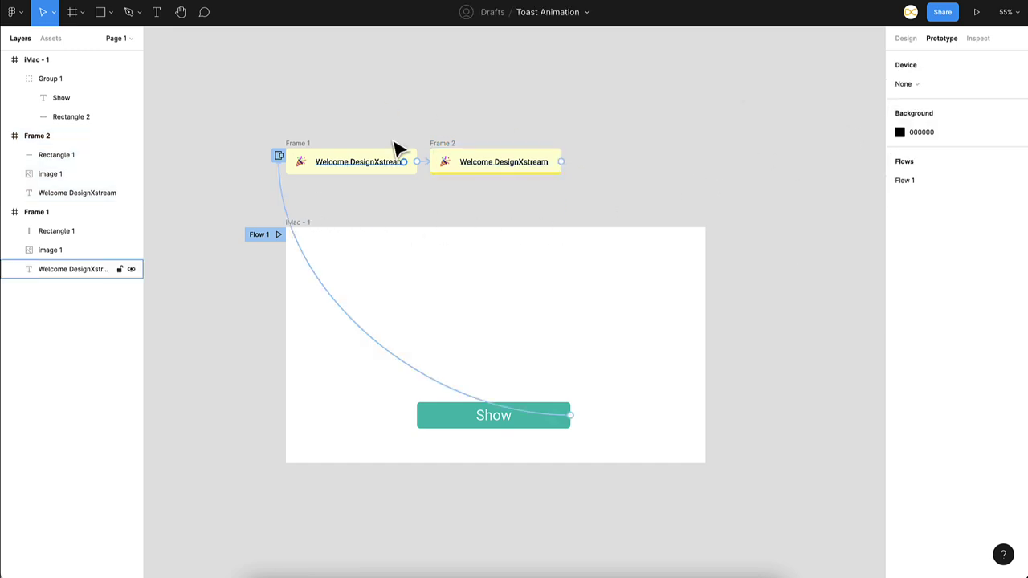
key("super+alt+Return")
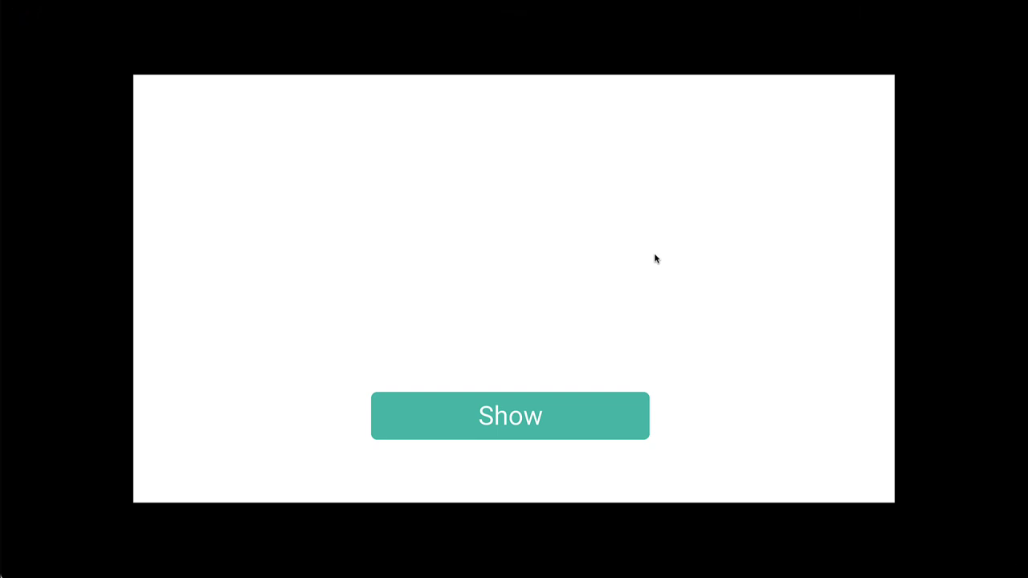
left_click(567, 425)
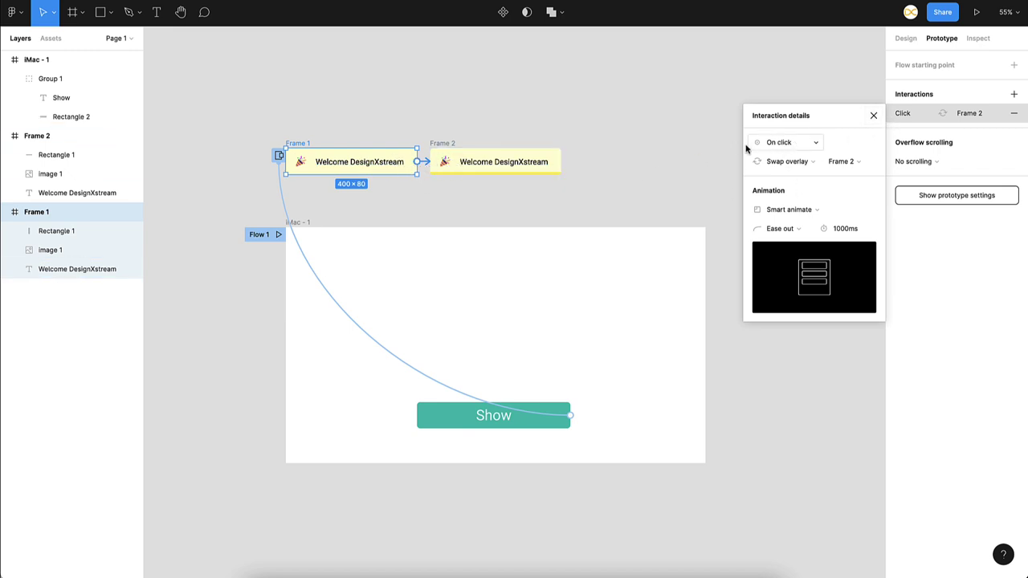
Change the trigger of Frame 1's swap overlay interaction to After delay with 250 ms, and test it in the preview
left_click(778, 142)
left_click(796, 291)
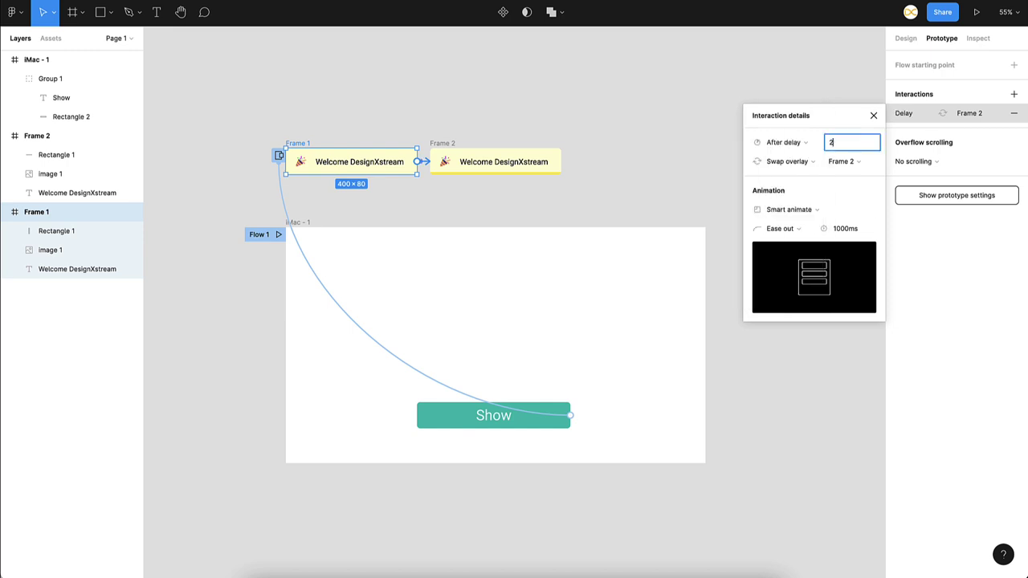
key("Return")
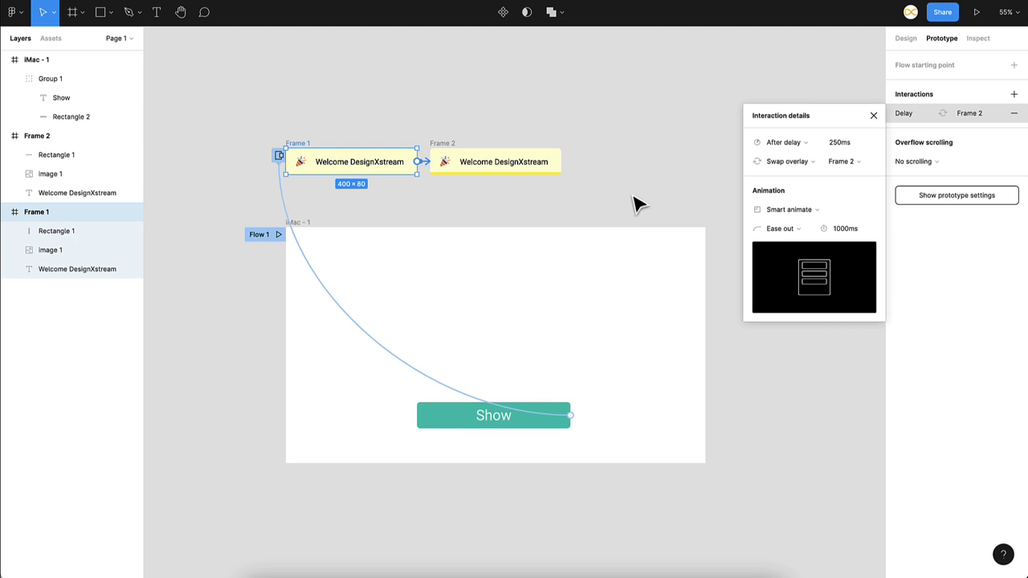
left_click(634, 202)
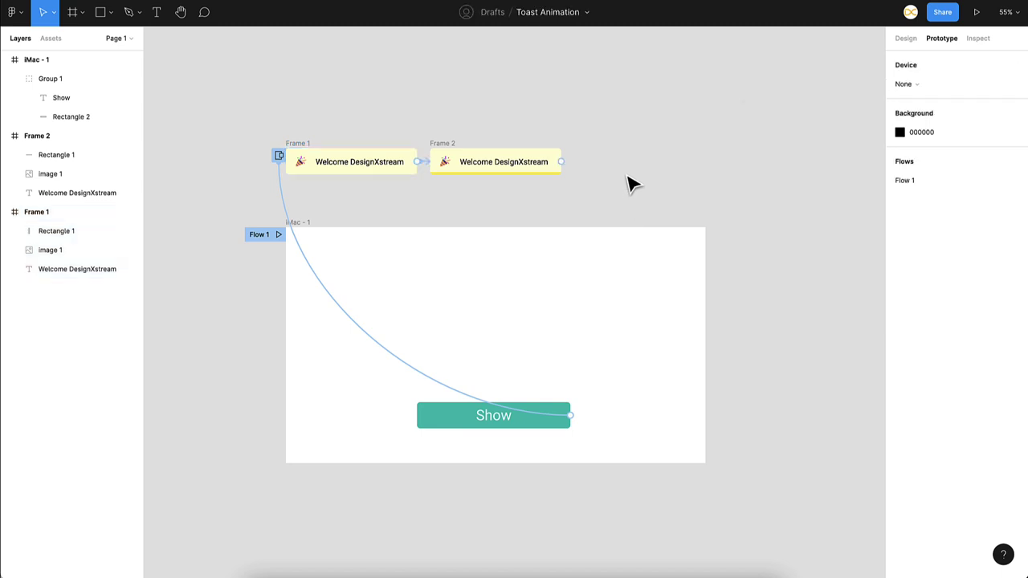
key("super+alt+Return")
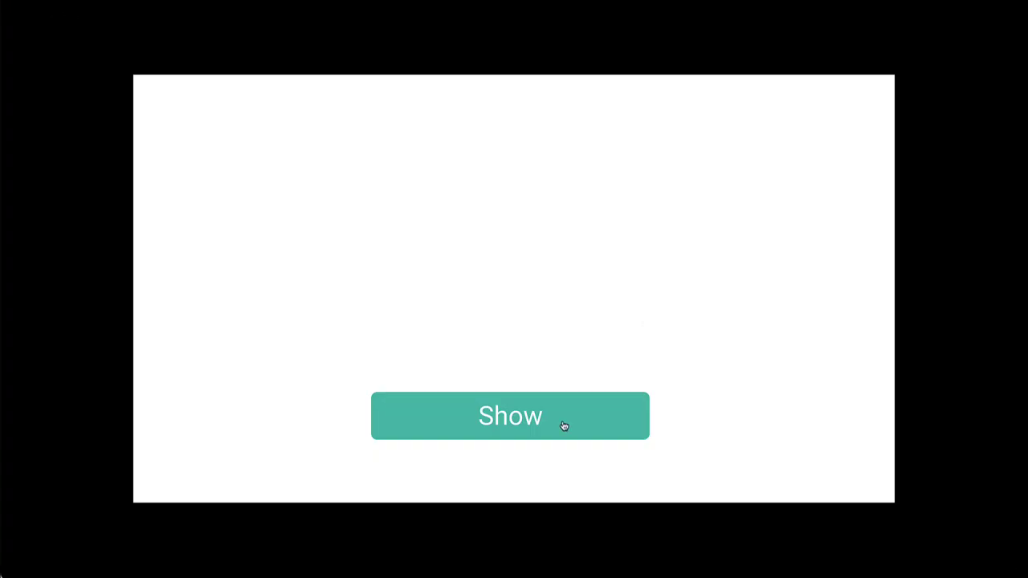
left_click(562, 423)
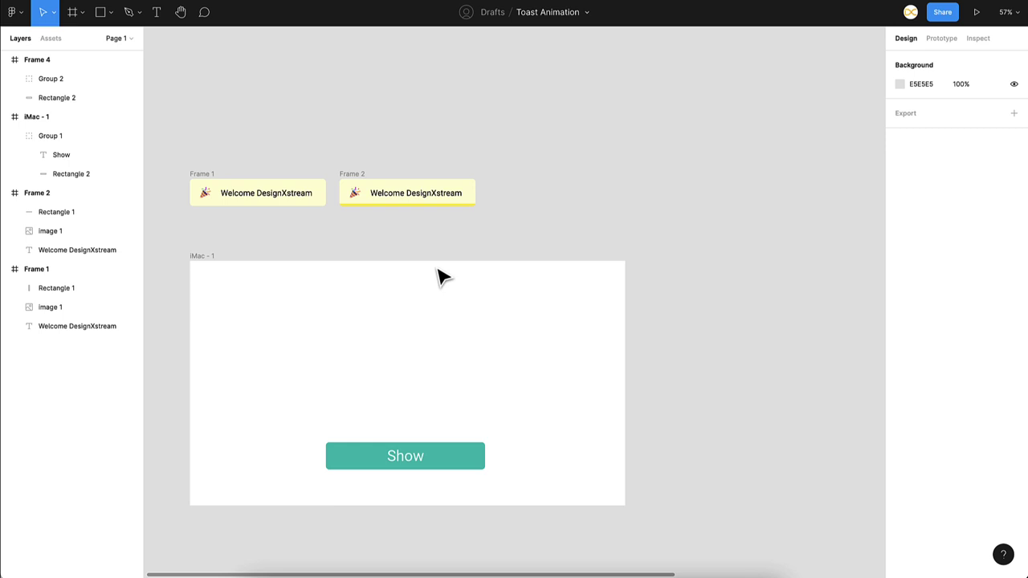
Examine the existing toast frames and Frame 4, including its toast group and the empty area beneath it
left_click(199, 176)
left_click(563, 156)
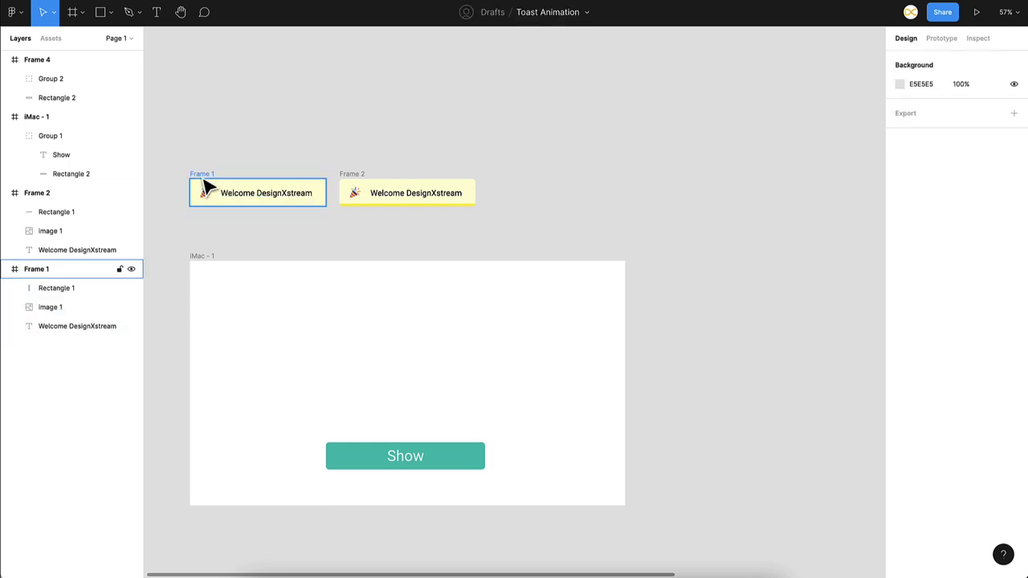
scroll(374, 210, "right", 10)
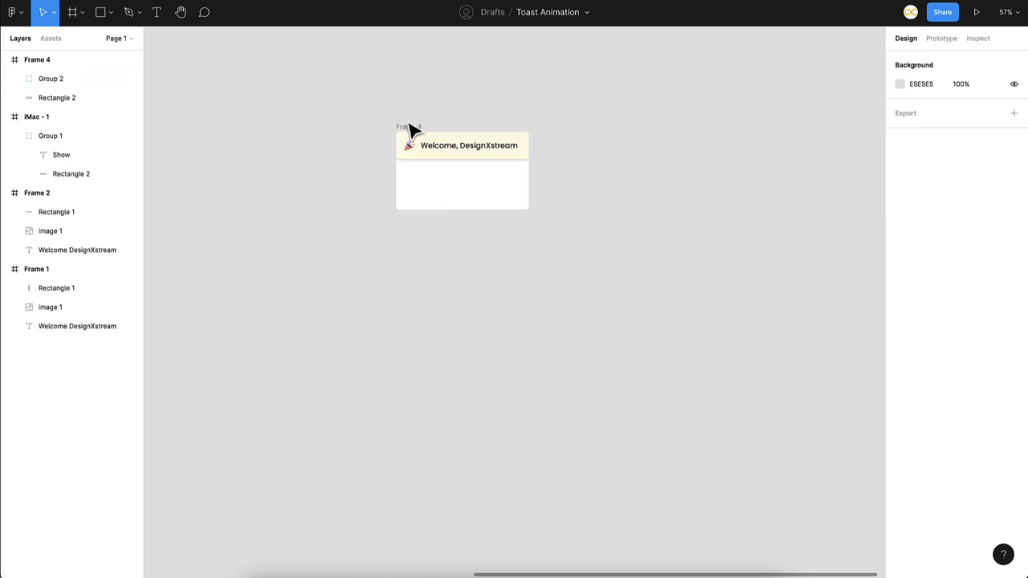
left_click(409, 129)
scroll(410, 132, "up", 2)
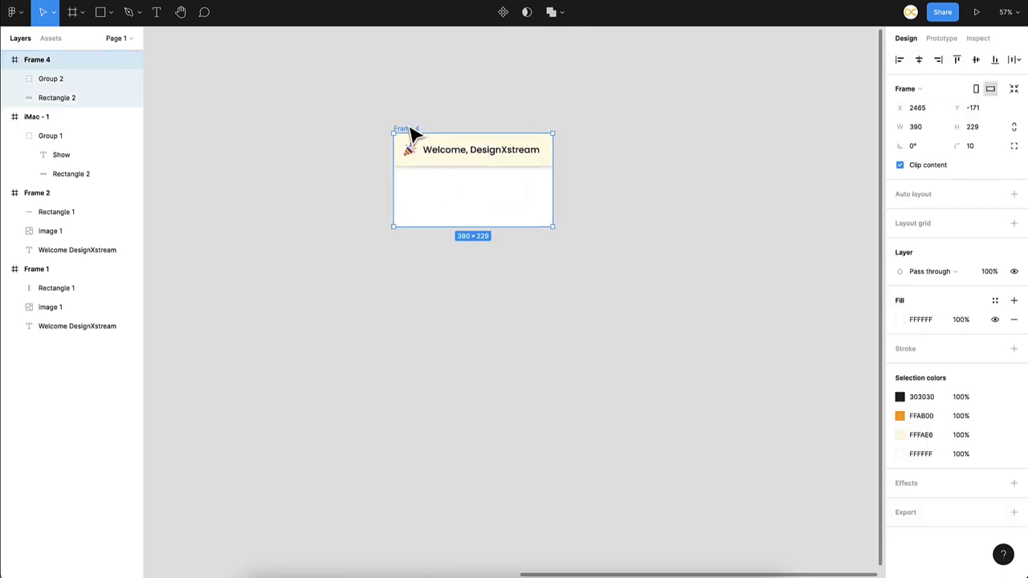
left_click(607, 206)
left_click(489, 142)
left_click_drag(636, 141, 453, 187)
left_click(416, 134)
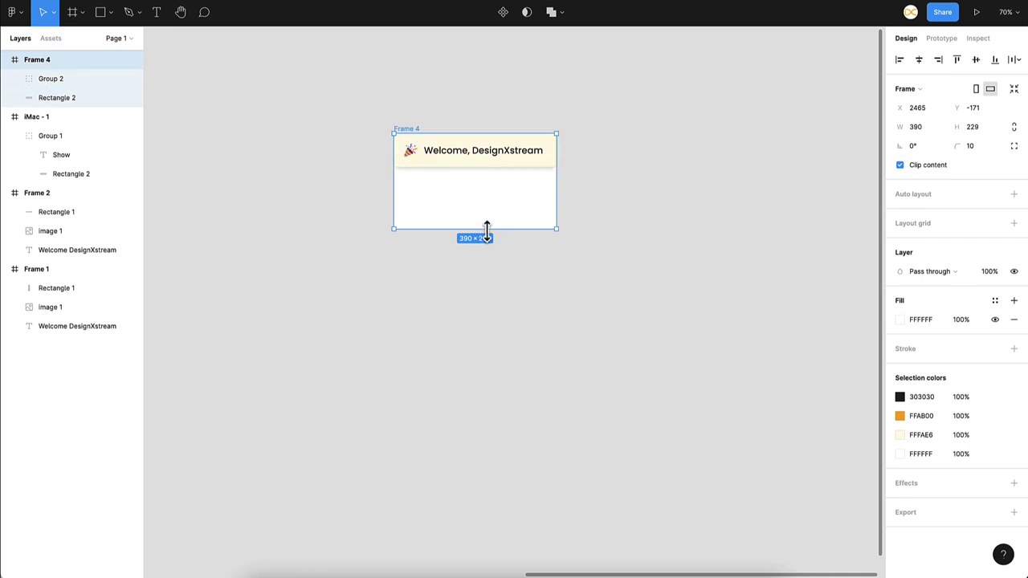
left_click(535, 294)
Duplicate the iMac - 1 frame and place the copy directly below Frame 4
scroll(536, 294, "down", 5)
scroll(537, 293, "down", 3)
left_click_drag(295, 273, 562, 273)
left_click(636, 261)
scroll(637, 261, "up", 5)
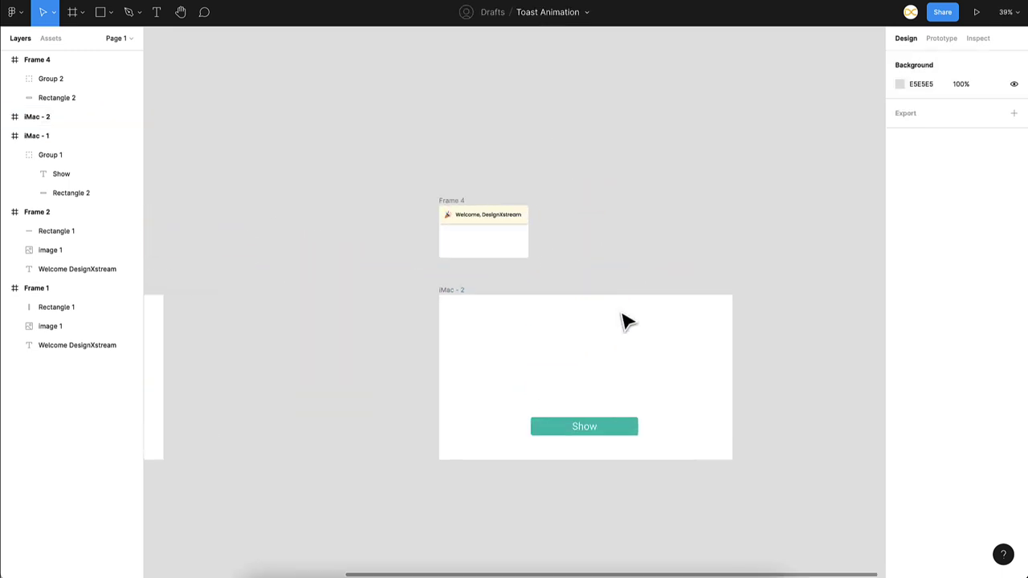
Remove the copied prototype connection from the Show button in iMac - 2
left_click(562, 426)
left_click(941, 38)
left_click(482, 425)
key("Delete")
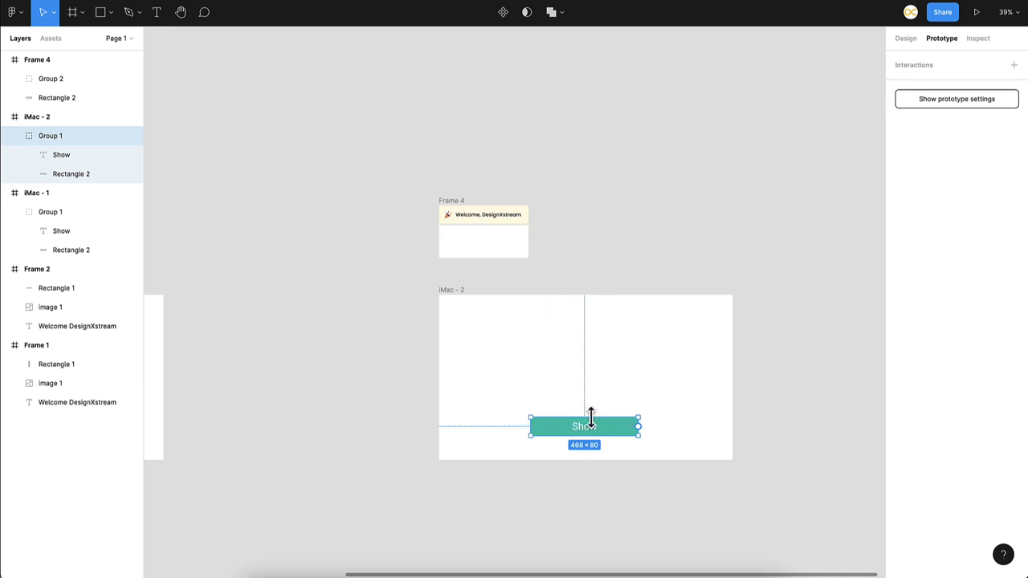
left_click(667, 245)
left_click(488, 223)
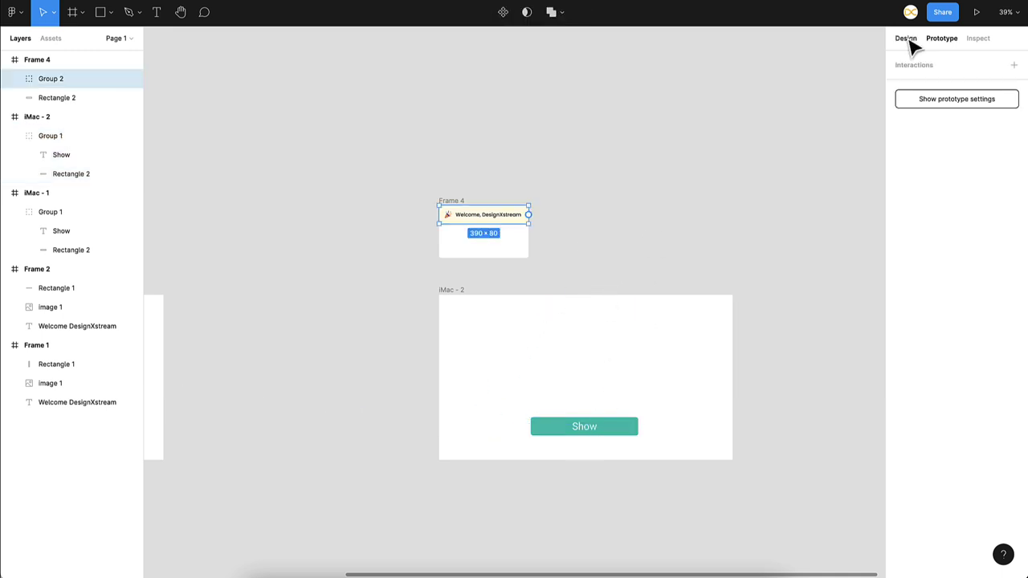
left_click(711, 310)
Convert Frame 4 into a component and move it farther up above iMac - 2
scroll(711, 309, "down", 2)
scroll(661, 254, "up", 3)
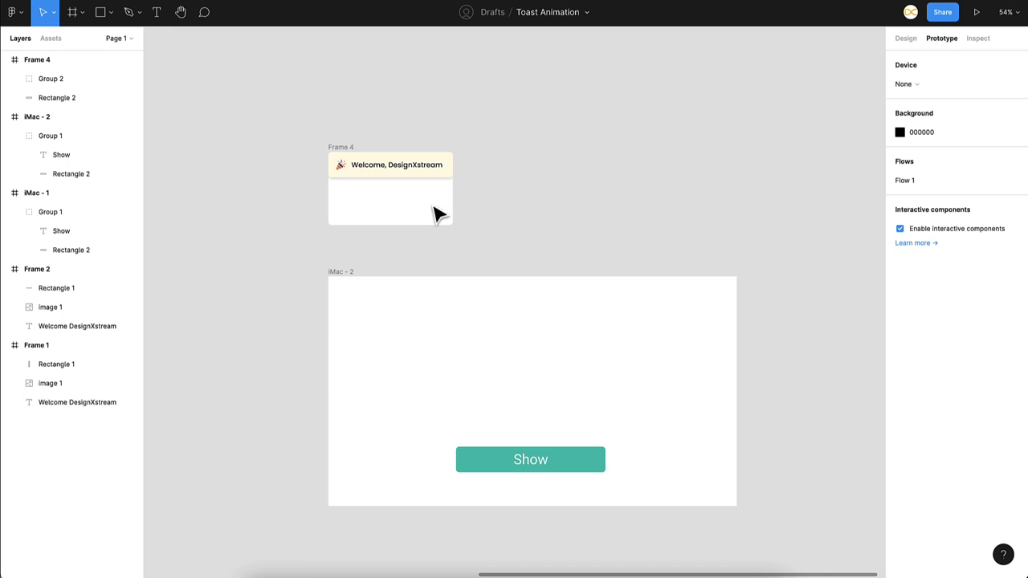
left_click(342, 154)
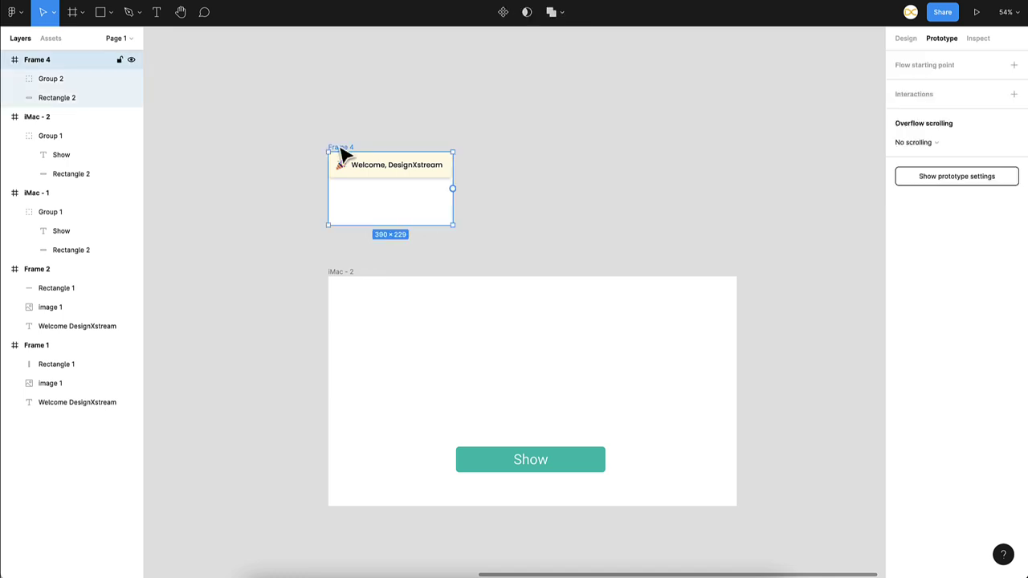
right_click(340, 143)
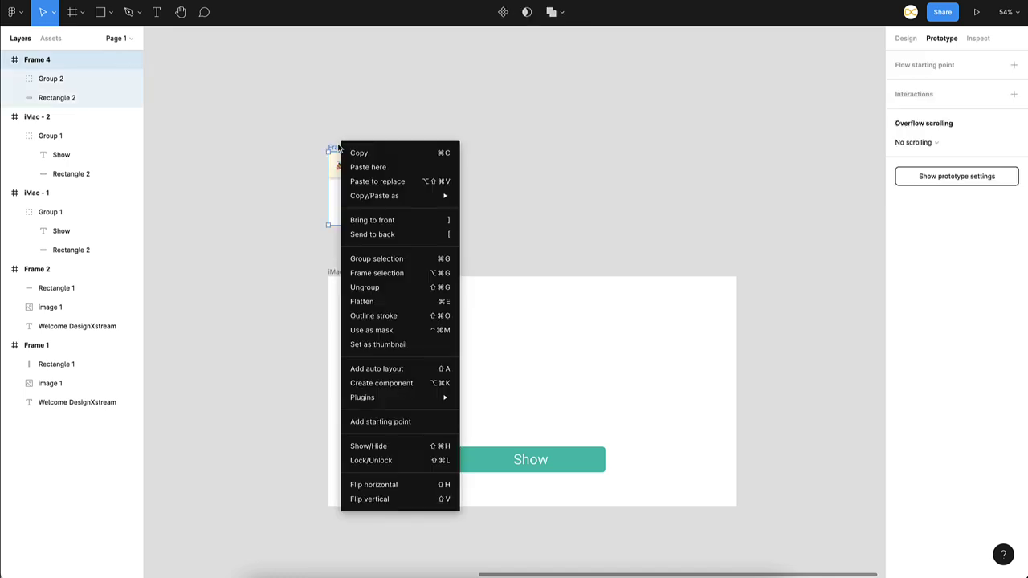
left_click(394, 383)
scroll(356, 154, "up", 2)
scroll(356, 202, "down", 5)
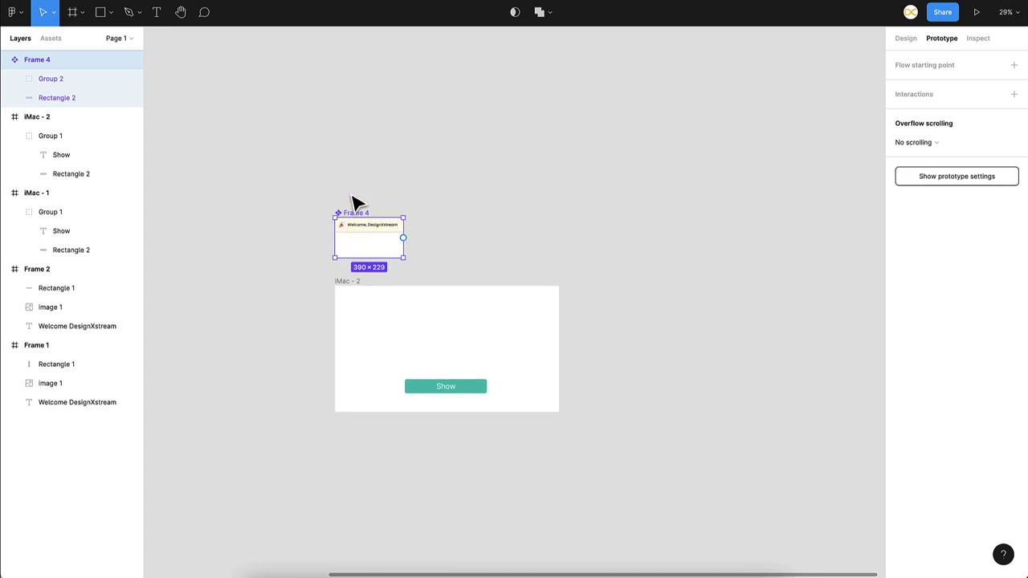
left_click_drag(351, 223, 351, 91)
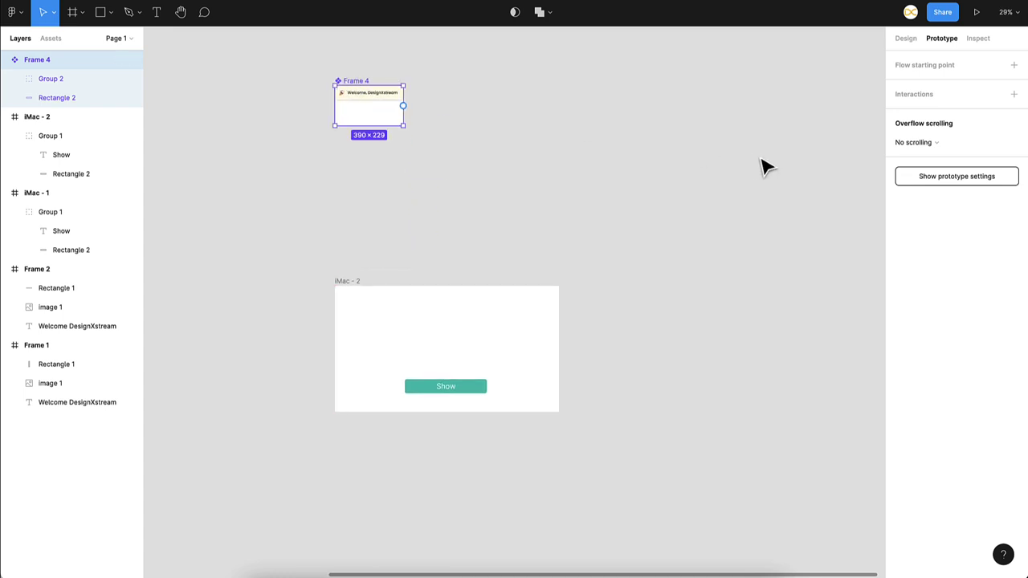
Add a second variant to the Frame 4 component
left_click(906, 40)
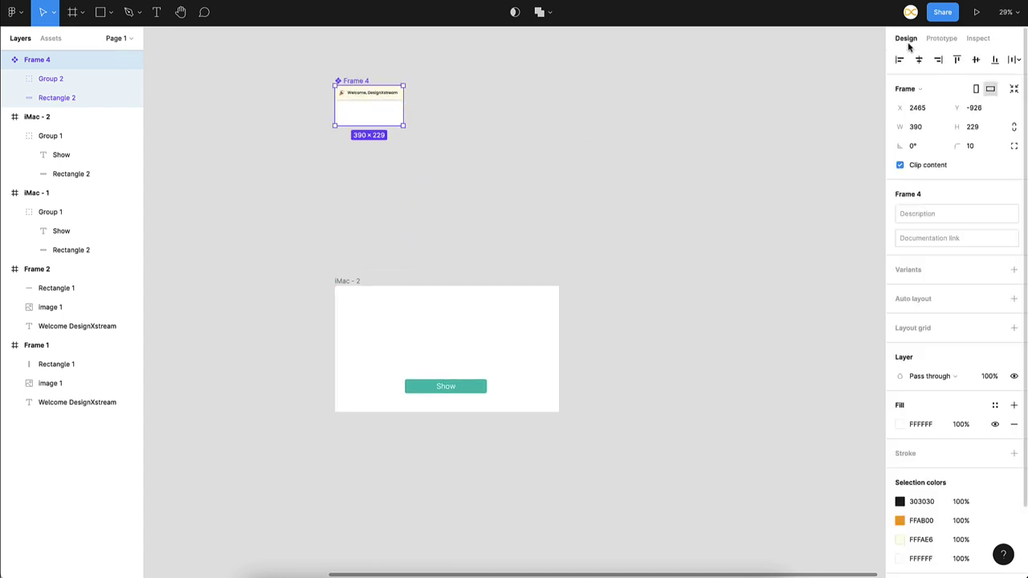
left_click(1013, 269)
scroll(371, 128, "up", 5)
left_click(508, 167)
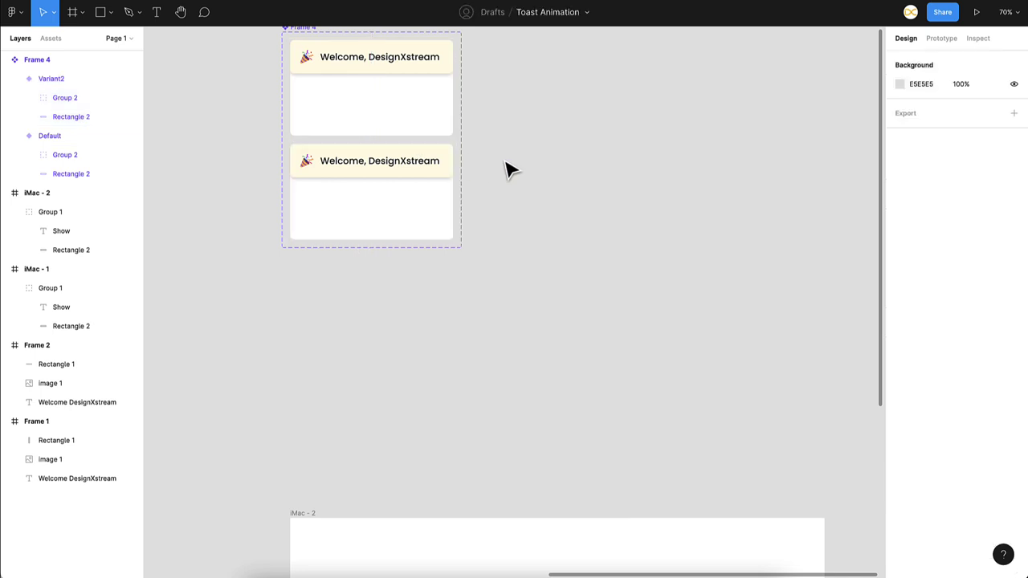
Move the toast in the second variant down to the variant's bottom edge, at Y 149
scroll(473, 177, "up", 1)
double_click(448, 188)
left_click_drag(448, 188, 431, 241)
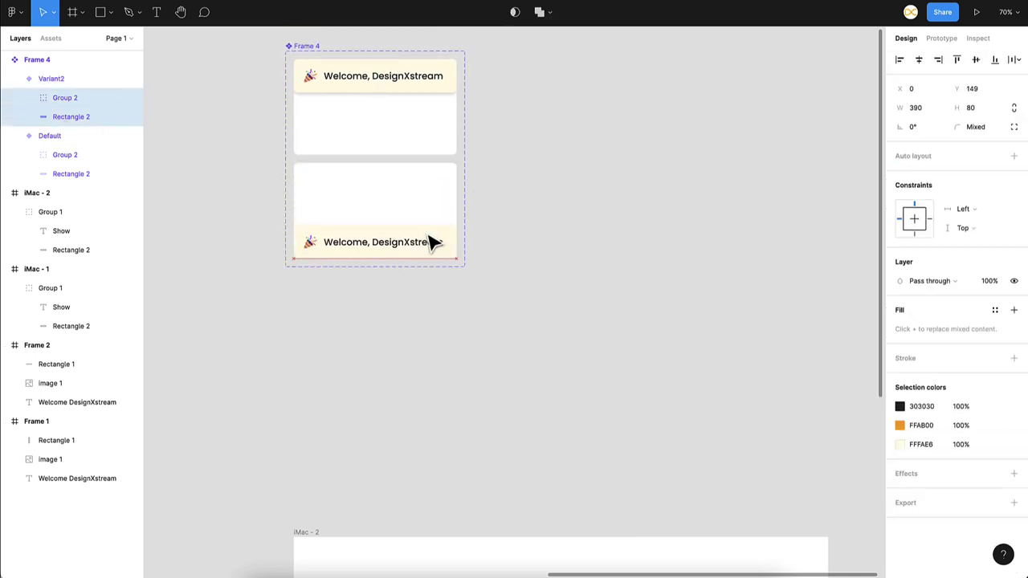
left_click(510, 228)
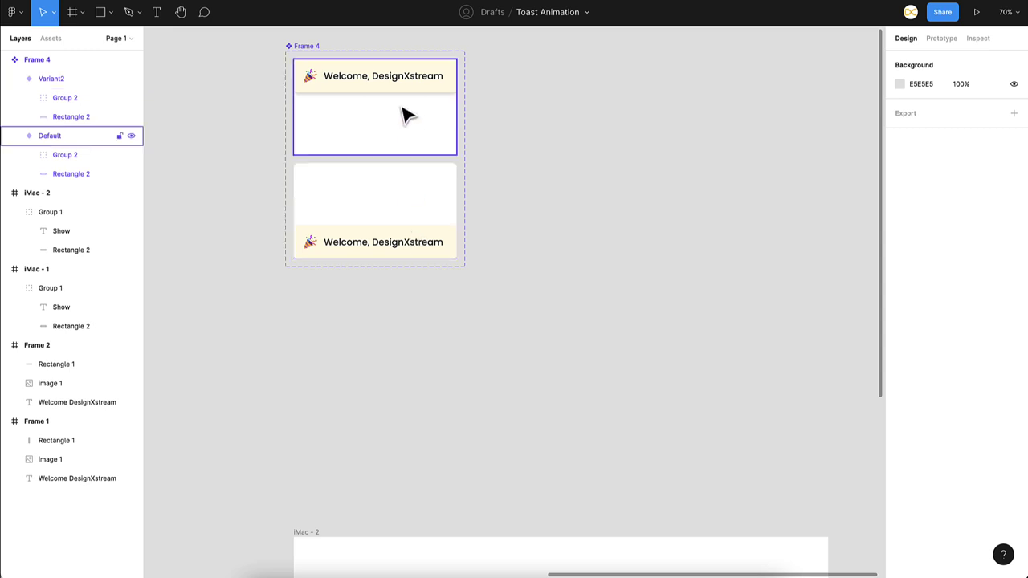
Duplicate the second variant to create a third variant in the Frame 4 component
left_click(394, 236)
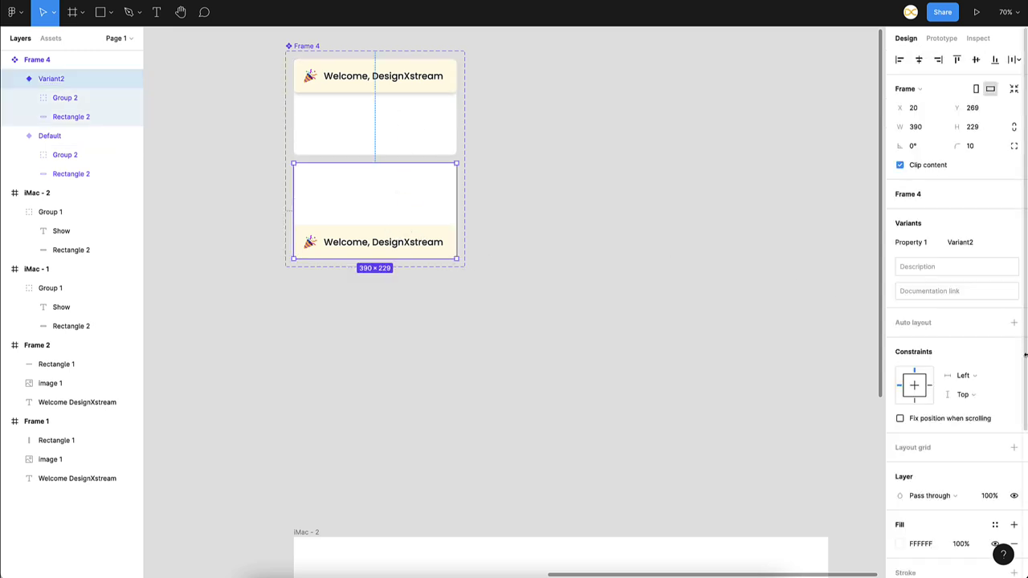
key("ctrl+d")
scroll(340, 355, "up", 5)
Set the width of the orange progress bar, Rectangle 4, in the third variant to 400
left_click(340, 347, "ctrl")
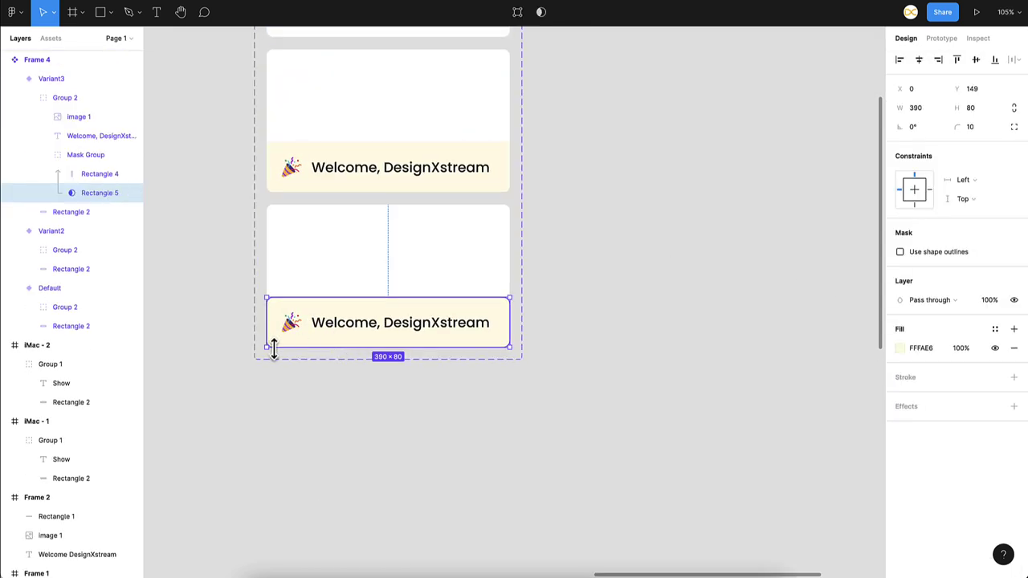
left_click(89, 174)
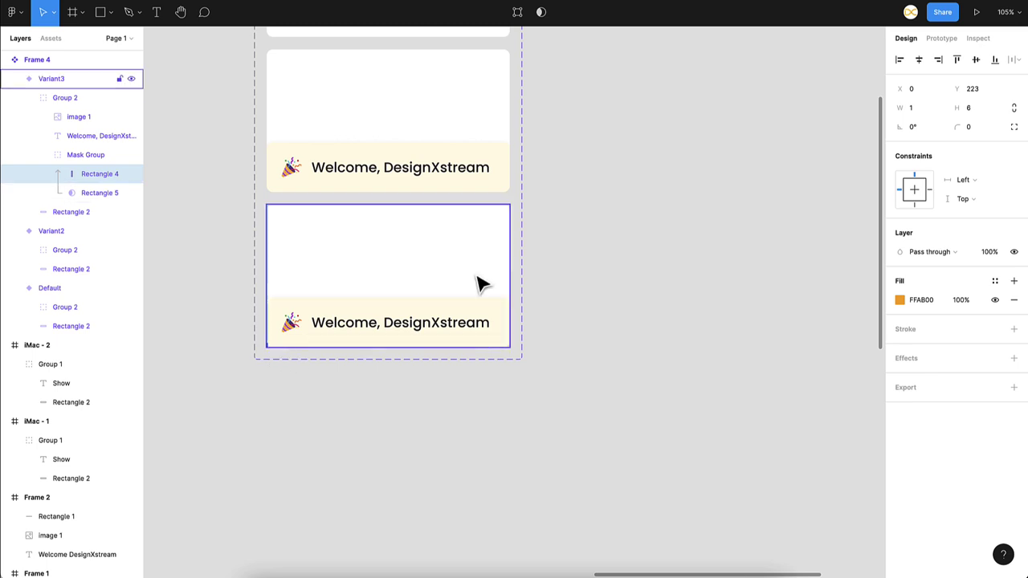
left_click(913, 110)
type("400")
key("Return")
left_click(546, 351)
scroll(546, 350, "down", 1)
scroll(546, 351, "left", 1)
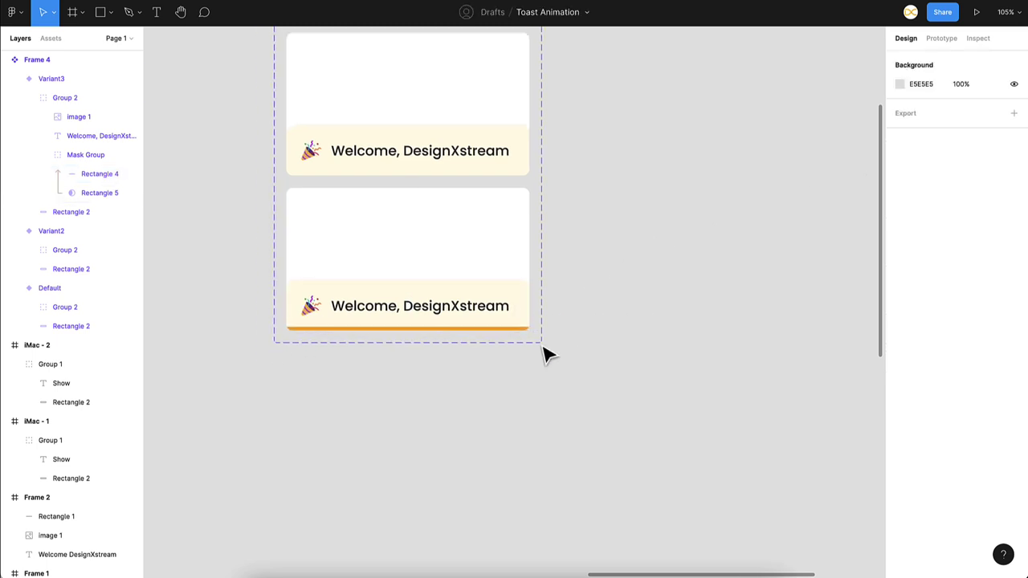
Add a fourth variant to the Frame 4 component, based on the third variant
scroll(525, 348, "down", 5)
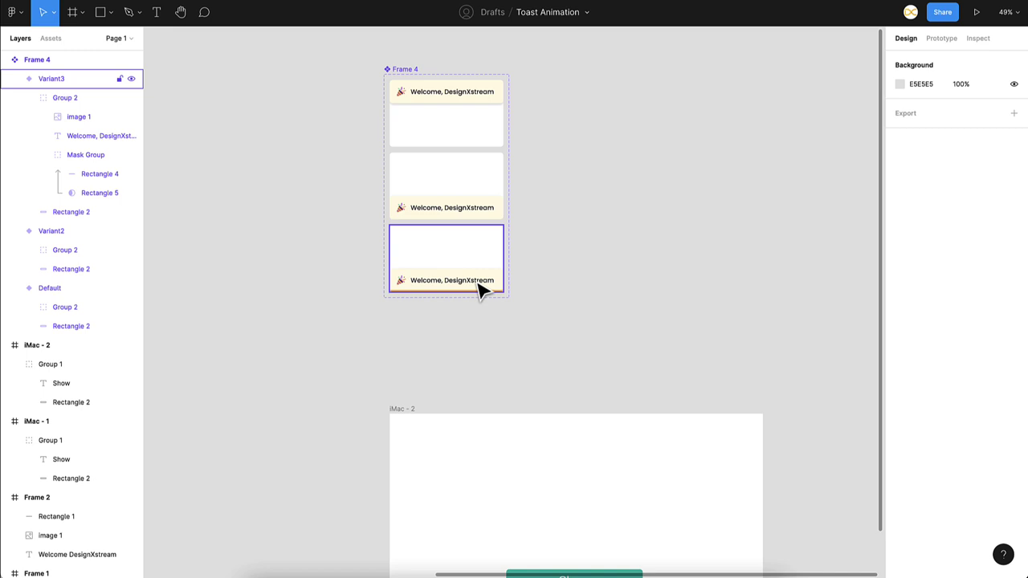
left_click(485, 253)
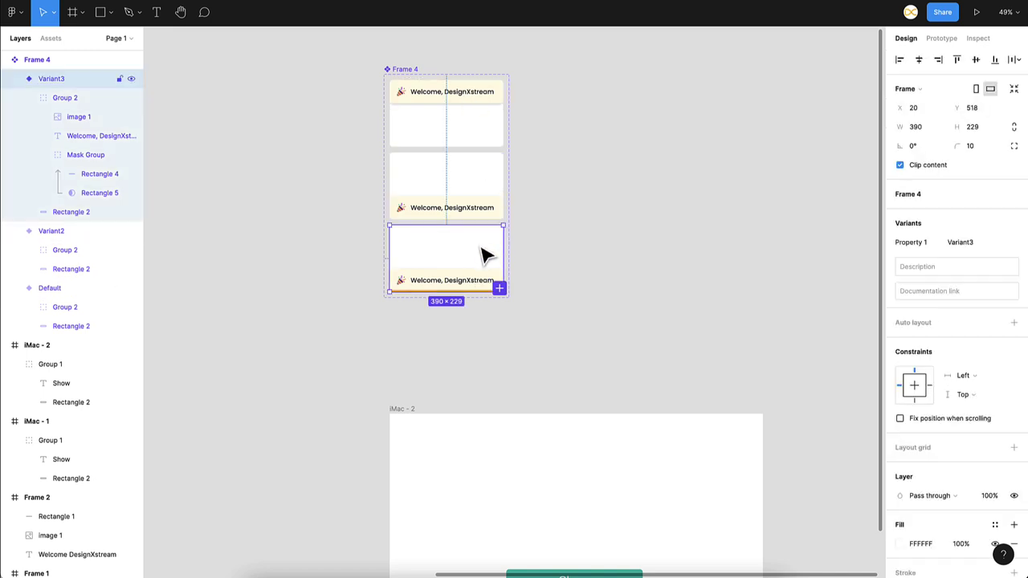
scroll(433, 349, "up", 3)
scroll(565, 268, "up", 3)
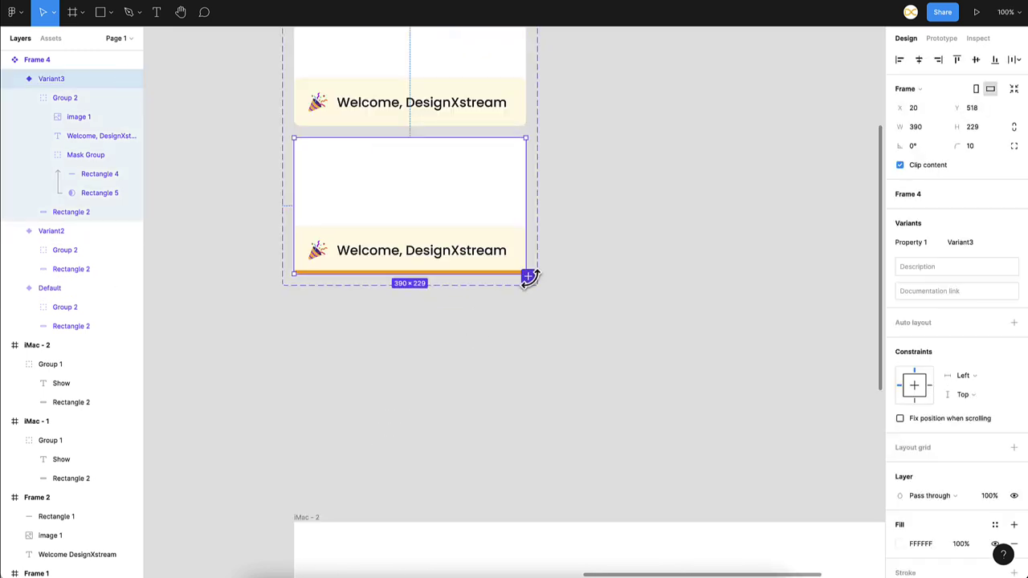
scroll(522, 300, "up", 1)
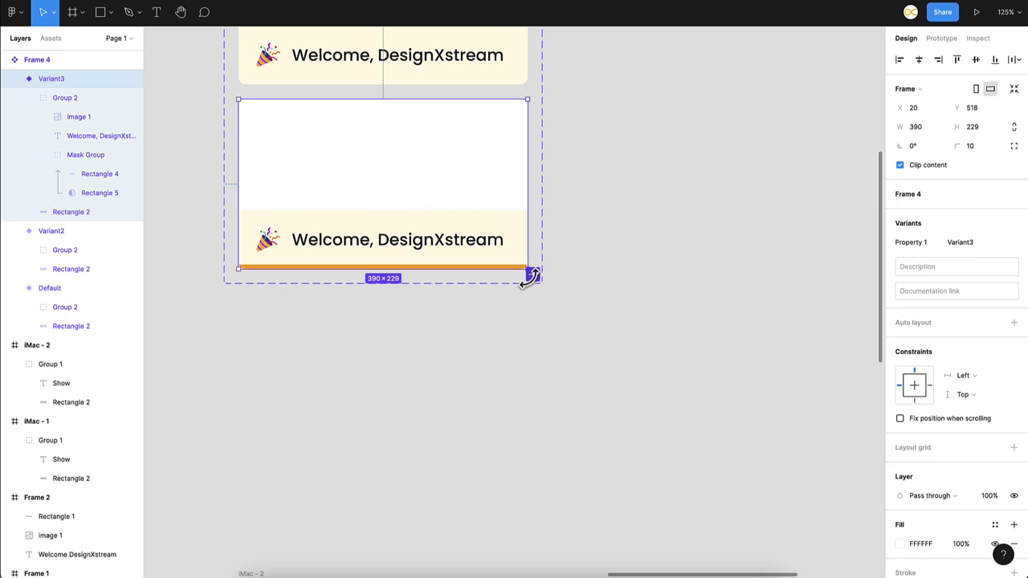
left_click(533, 275)
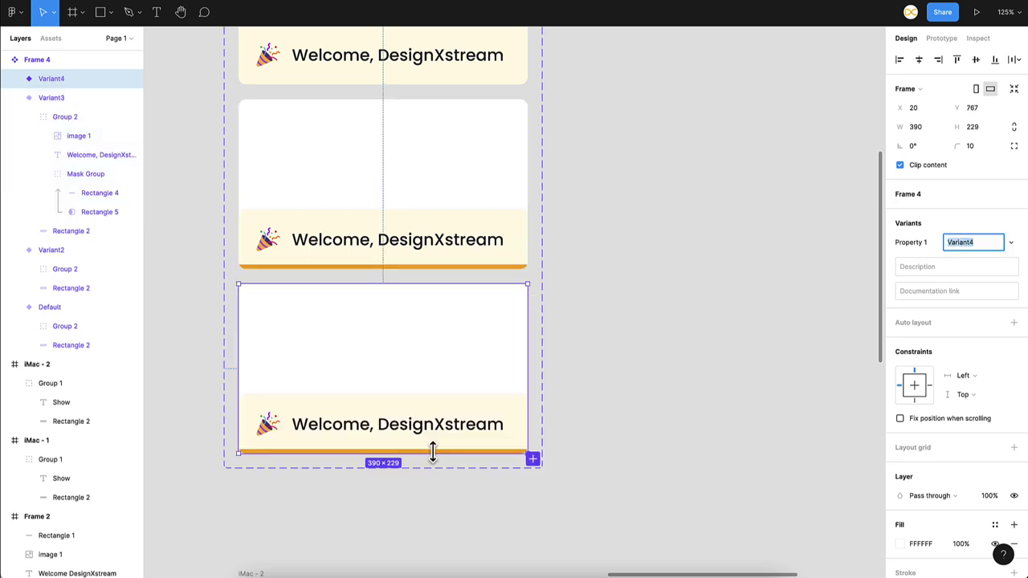
Set the opacity of the orange progress bar, Rectangle 4, in the fourth variant to 0%
left_click(433, 450)
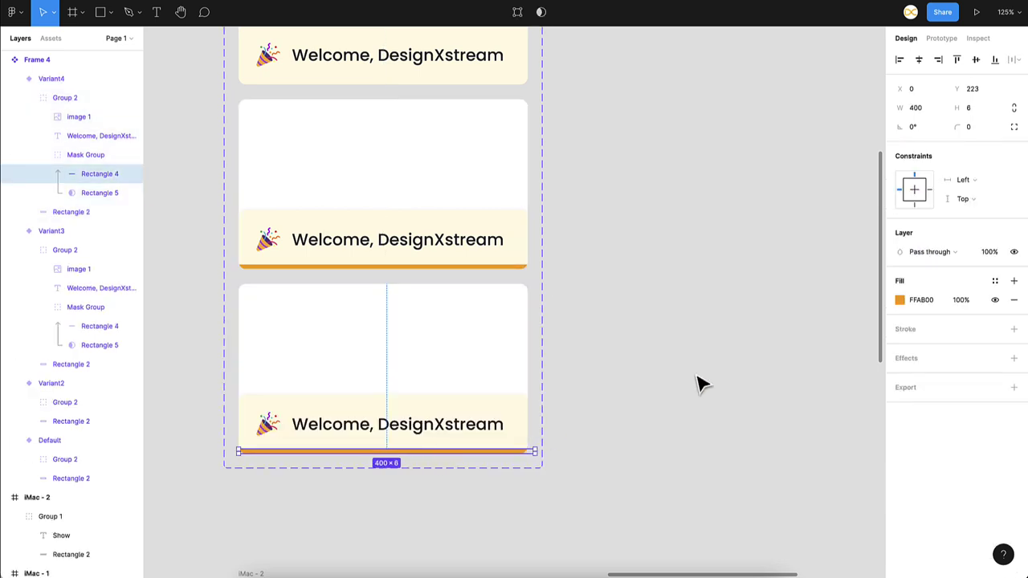
key("0")
key("0")
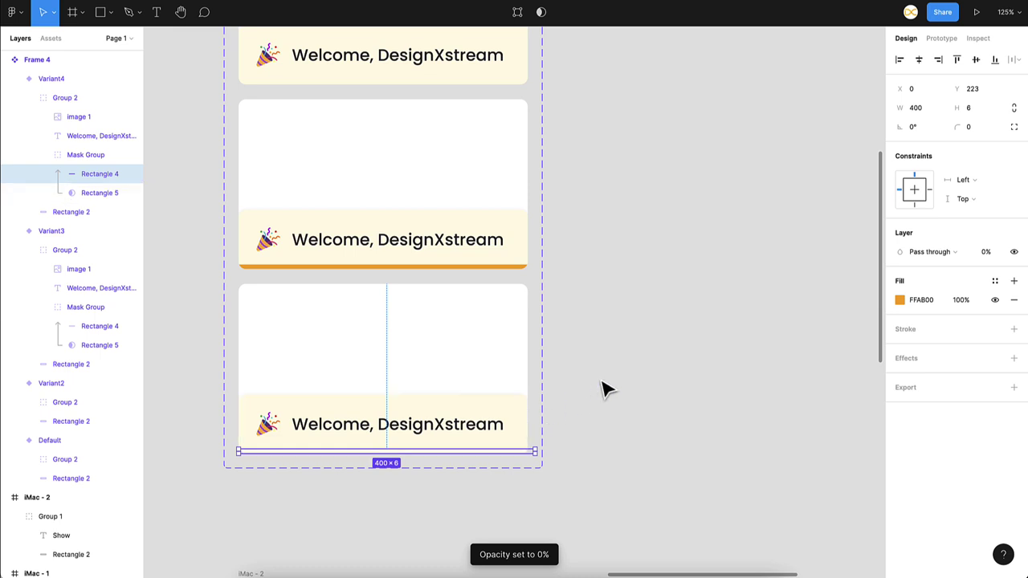
Move the toast in the fourth variant up to the variant's top edge
left_click(498, 440)
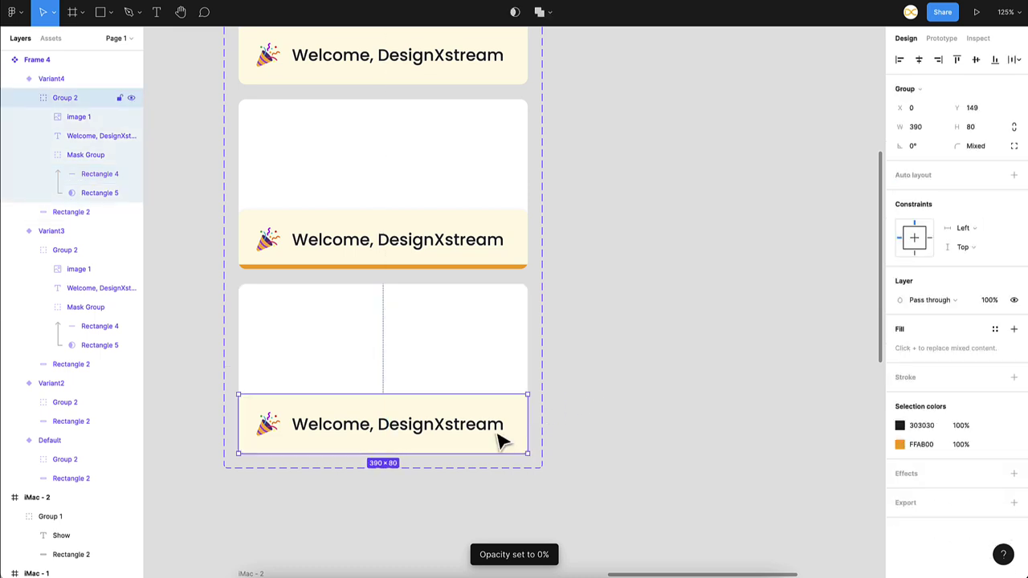
left_click(71, 211, "shift")
left_click_drag(408, 420, 405, 307)
left_click(649, 291)
scroll(649, 292, "down", 5, "ctrl")
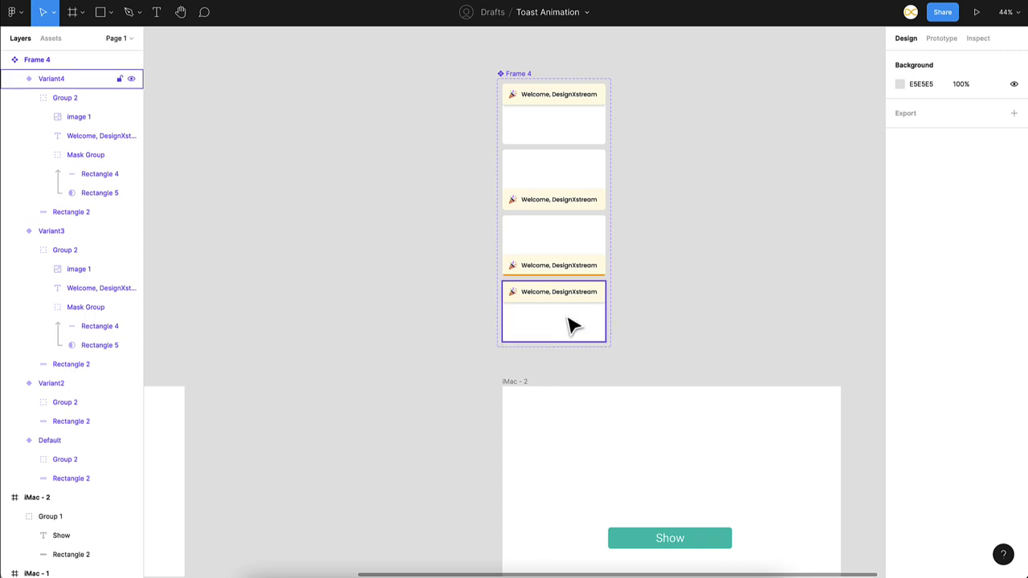
Connect the Default variant to Variant2 with a prototype interaction
scroll(589, 298, "right", 2)
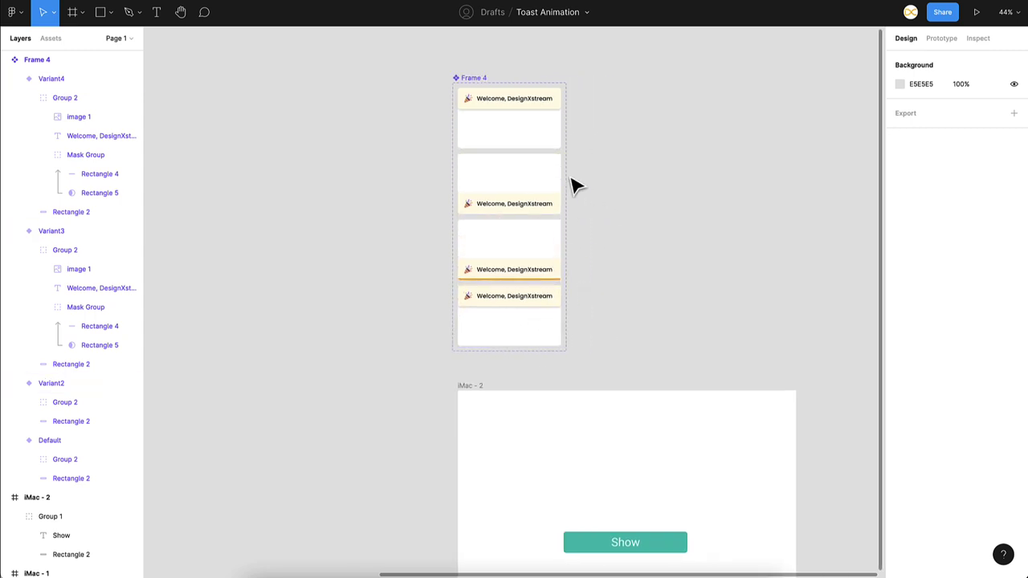
scroll(539, 129, "up", 3, "ctrl")
left_click(951, 40)
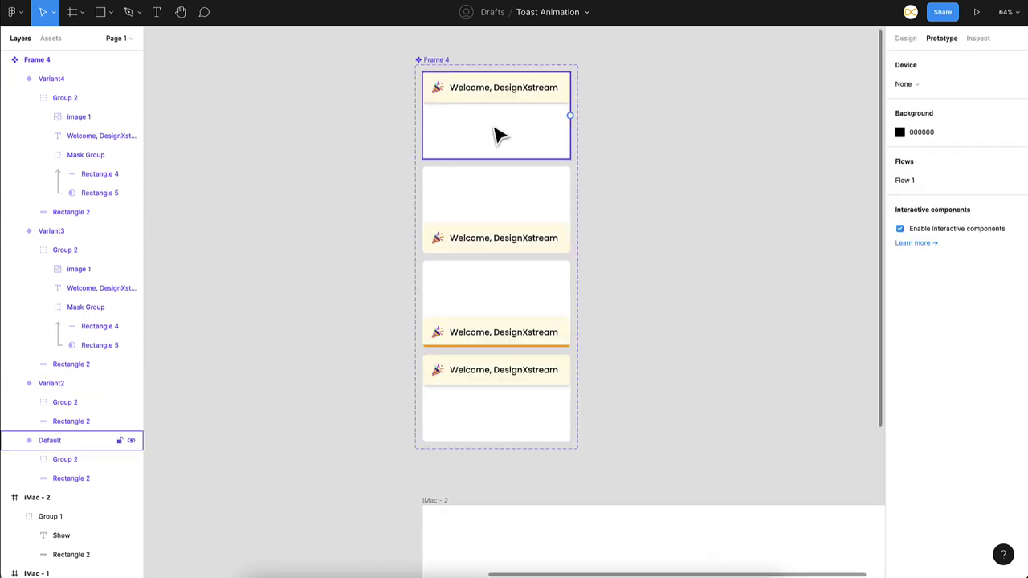
left_click(500, 133)
scroll(553, 137, "up", 2, "ctrl")
left_click_drag(574, 114, 536, 244)
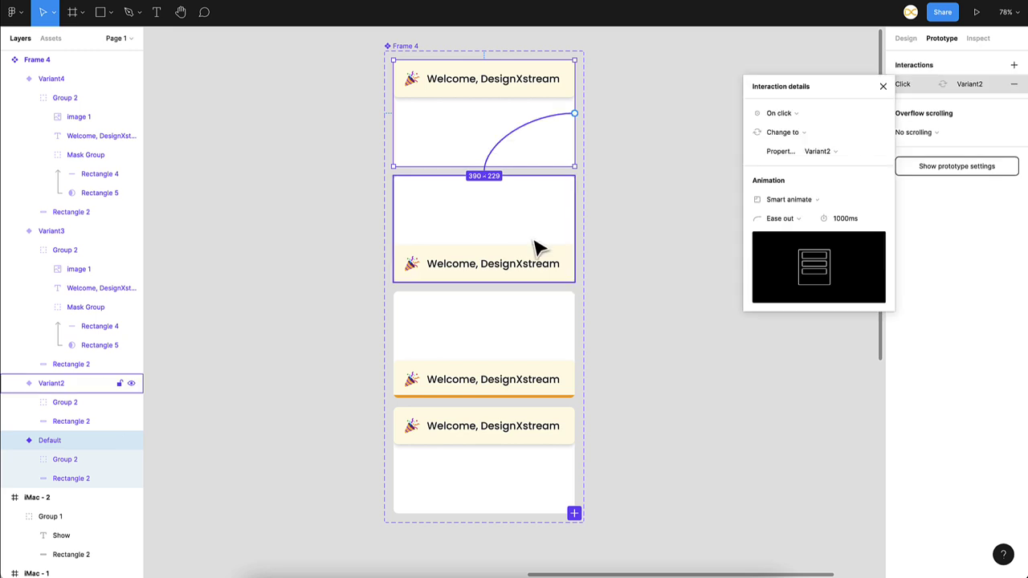
Set the Default variant's interaction to trigger After delay of 250 ms, with a Smart animate duration of 600 ms
left_click(808, 113)
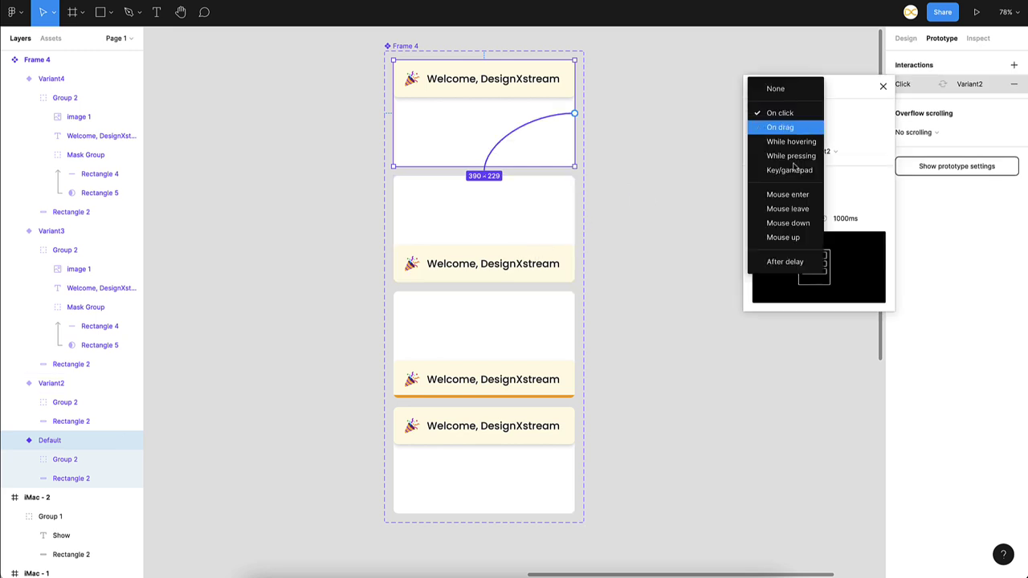
left_click(775, 259)
type("250")
key("Return")
left_click(851, 219)
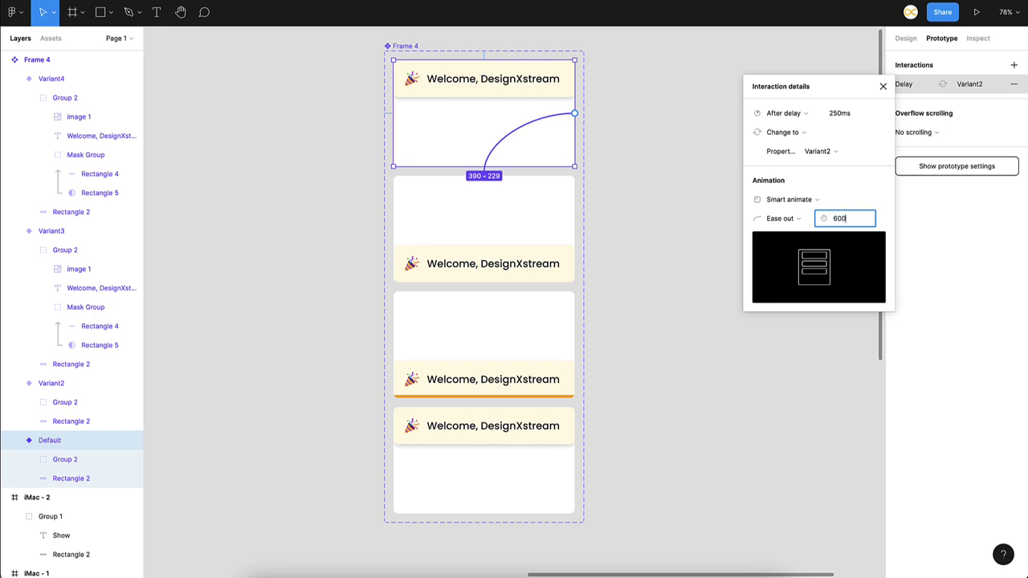
key("Return")
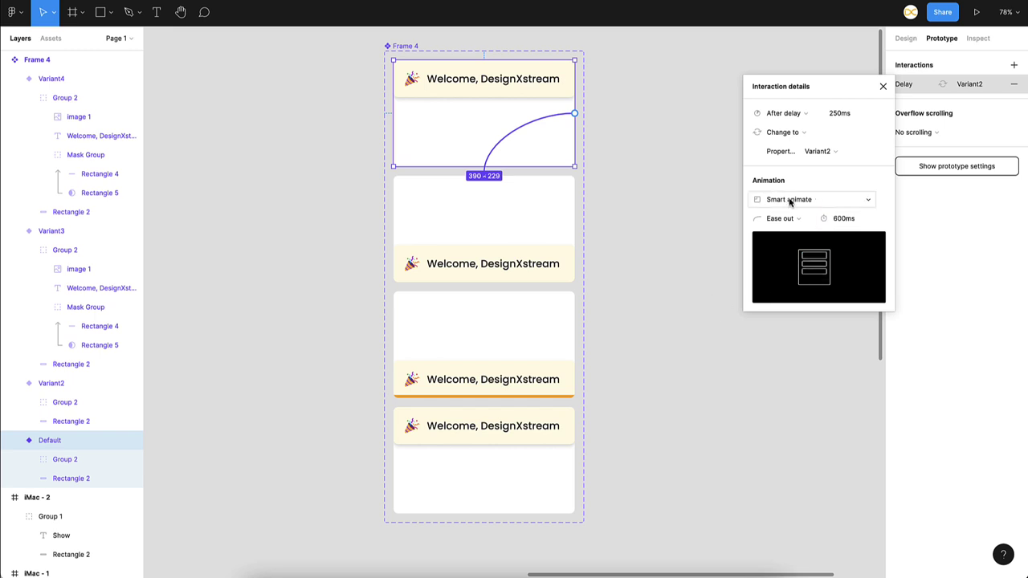
Connect Variant2 to Variant3 with an interaction triggered After delay of 250 ms
left_click(523, 247)
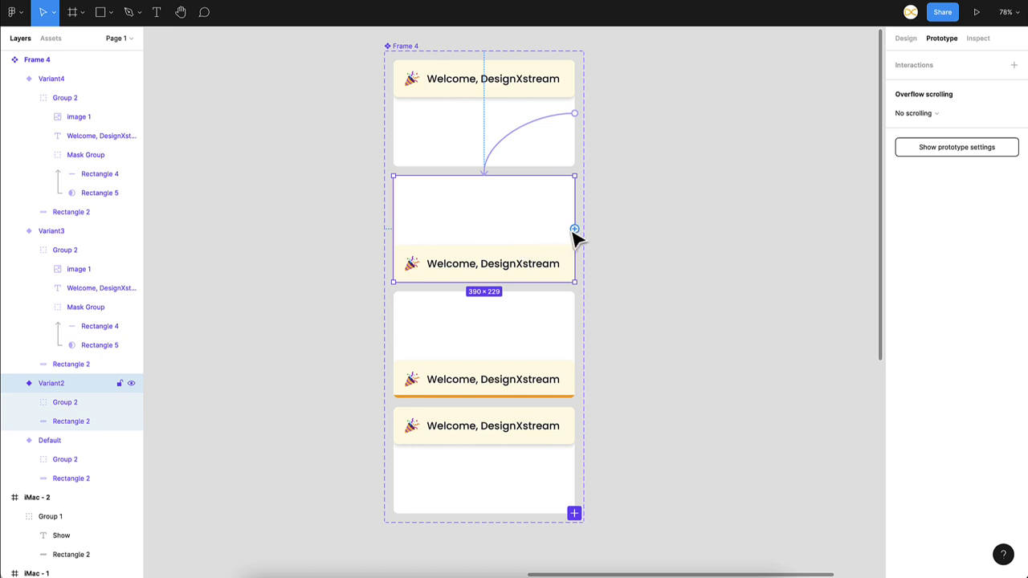
left_click_drag(574, 231, 492, 384)
left_click(795, 114)
left_click(779, 263)
left_click(842, 114)
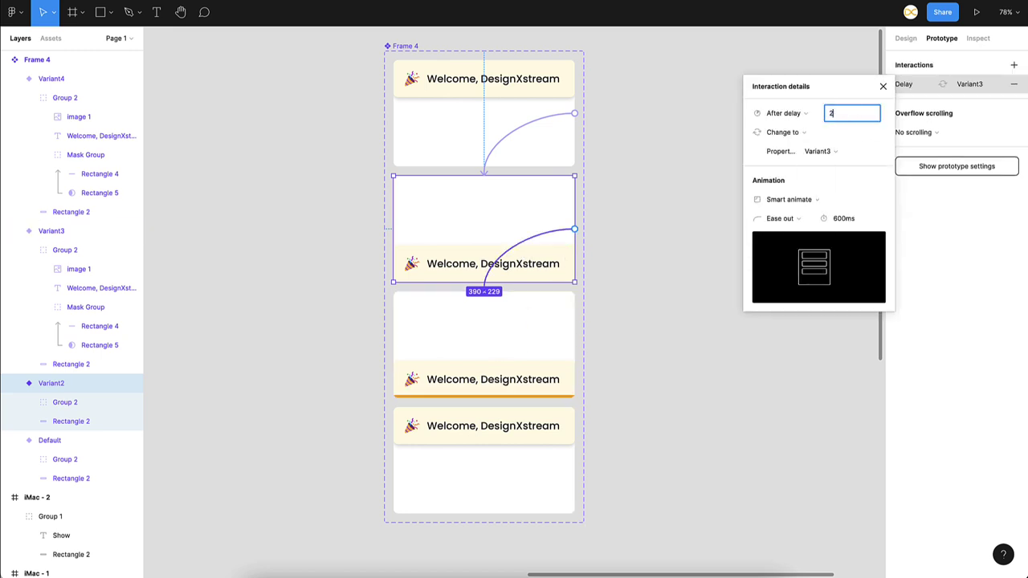
key("Return")
Set the animation duration of the Variant2 to Variant3 interaction to 2000 ms
left_click(852, 220)
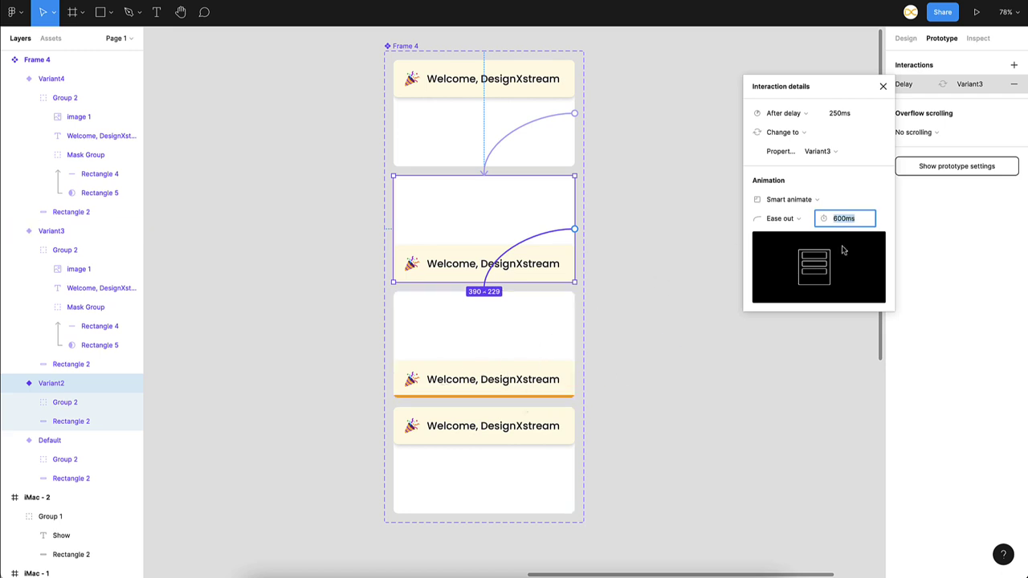
type("1")
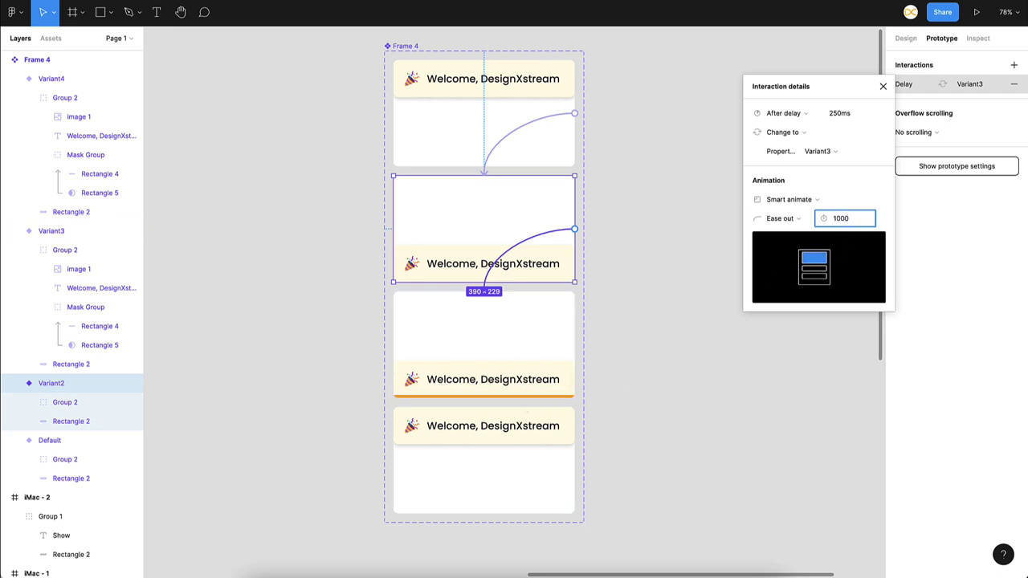
type("000")
key("BackSpace")
key("BackSpace")
key("BackSpace")
type("2000")
key("Return")
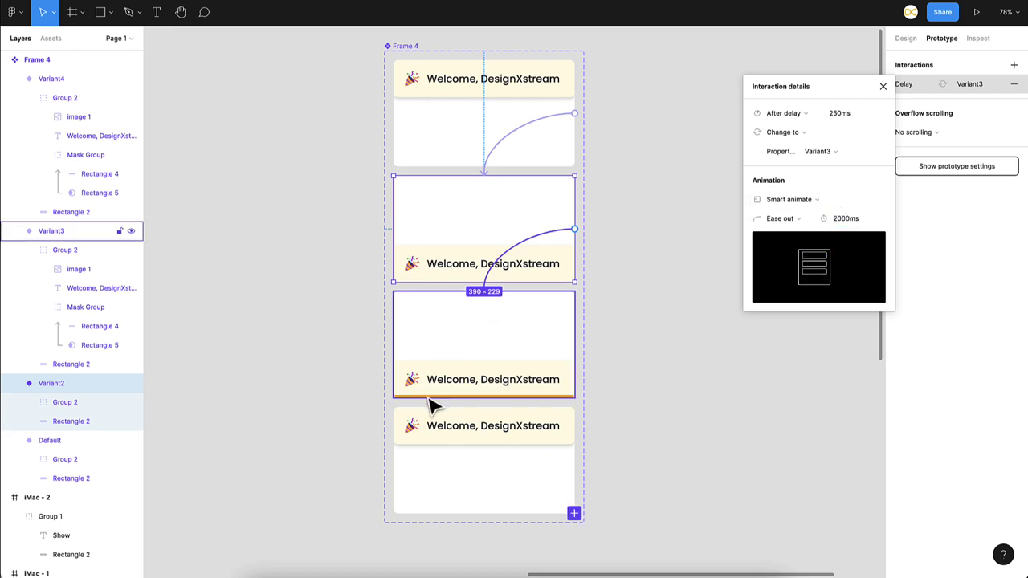
Connect Variant3 to Variant4 with an interaction triggered After delay of 250 ms
scroll(523, 386, "down", 1)
left_click(572, 337)
left_click_drag(581, 312, 526, 437)
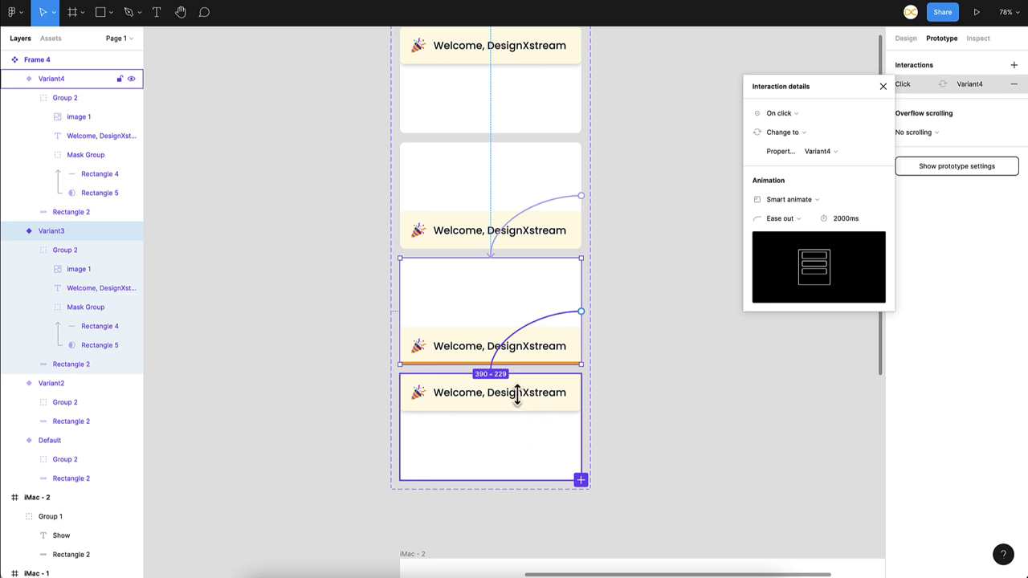
left_click(778, 113)
left_click(784, 260)
left_click(842, 112)
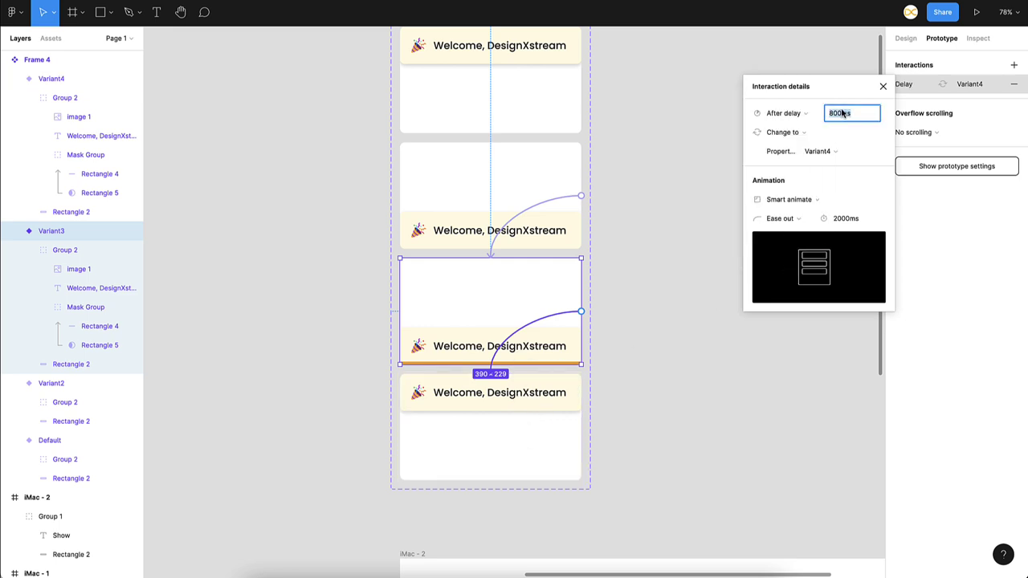
key("Return")
Set the animation duration of the Variant3 to Variant4 interaction to 600 ms
left_click(839, 228)
key("Return")
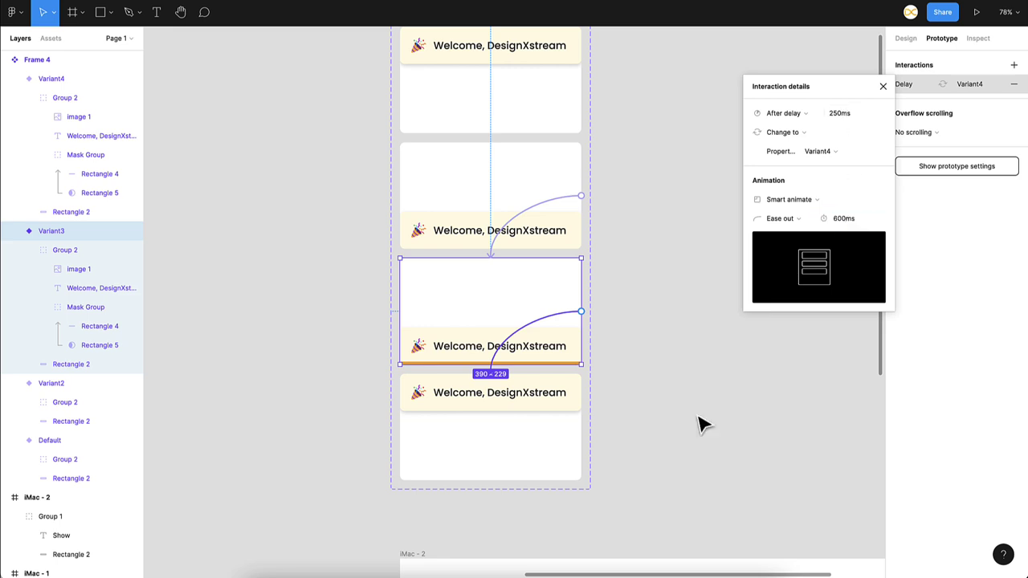
left_click(699, 424)
Duplicate the iMac - 2 frame
scroll(698, 424, "down", 5)
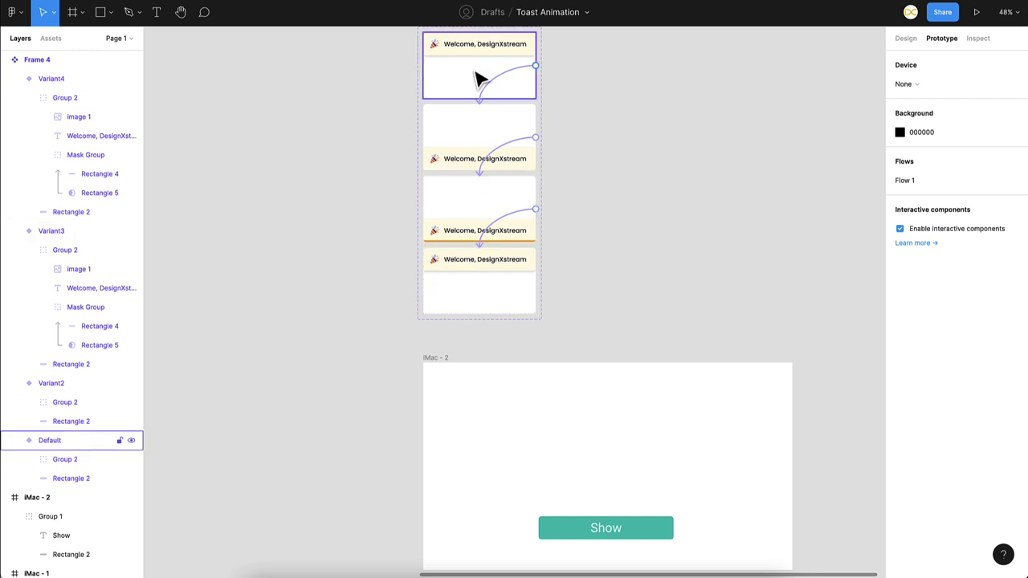
scroll(610, 265, "down", 2)
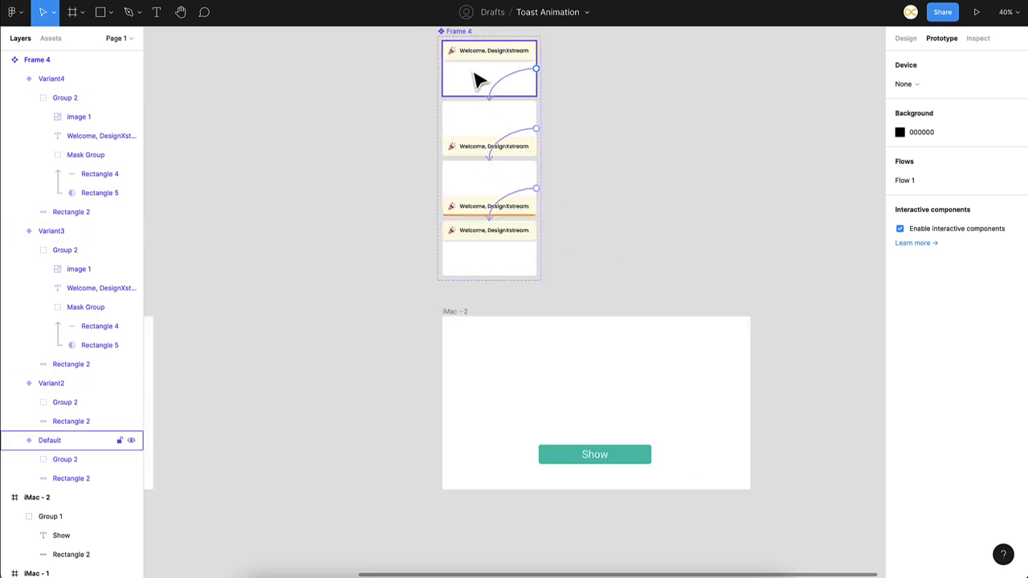
scroll(618, 417, "right", 1)
left_click(602, 471)
left_click(596, 480)
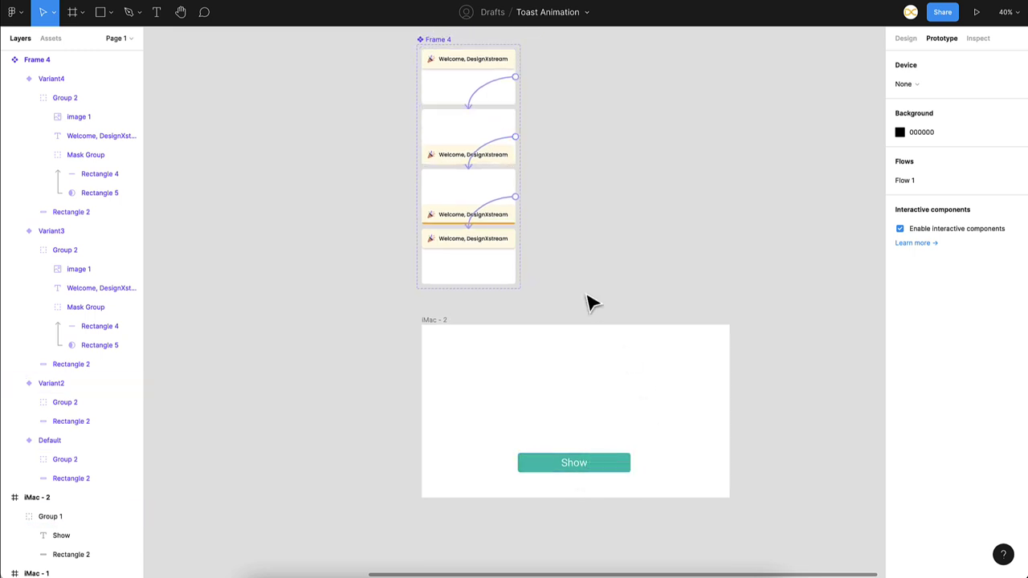
scroll(587, 303, "down", 4)
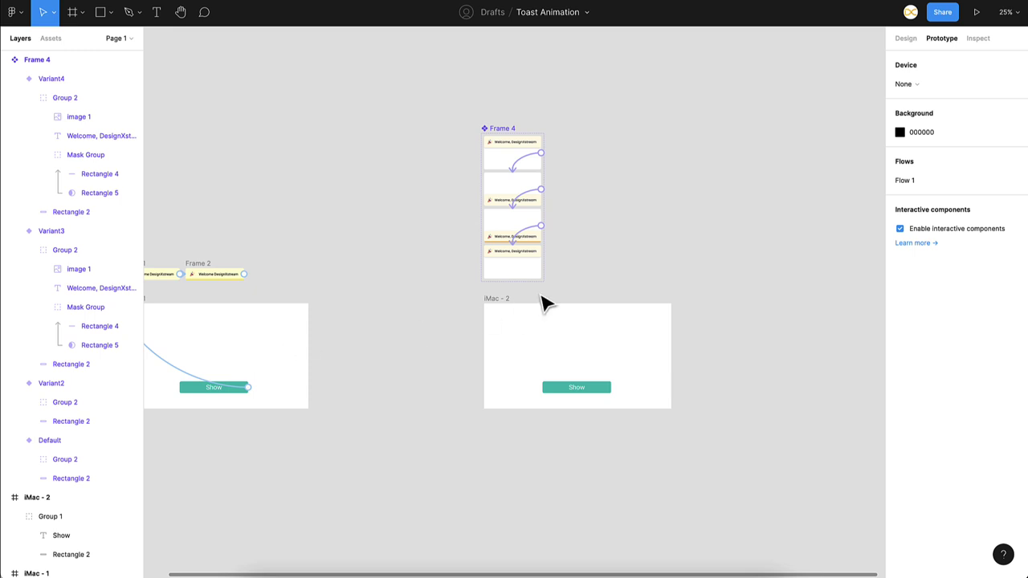
left_click(498, 300)
key("ctrl+d")
left_click(704, 265)
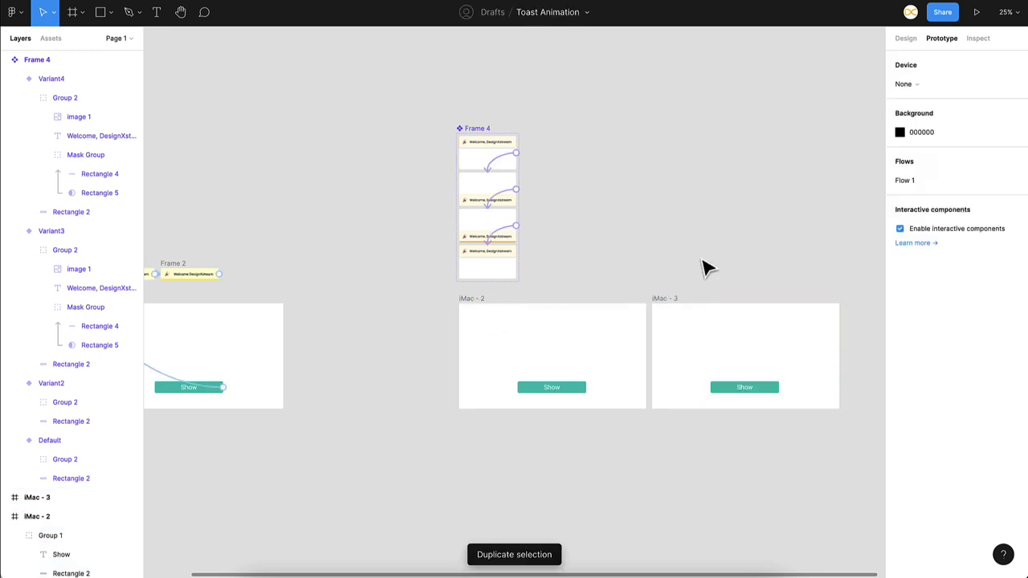
Place an instance of the Default variant in iMac - 3, horizontally centred and raised so its toast sits above the frame's top edge
scroll(562, 209, "right", 2)
left_click(452, 158)
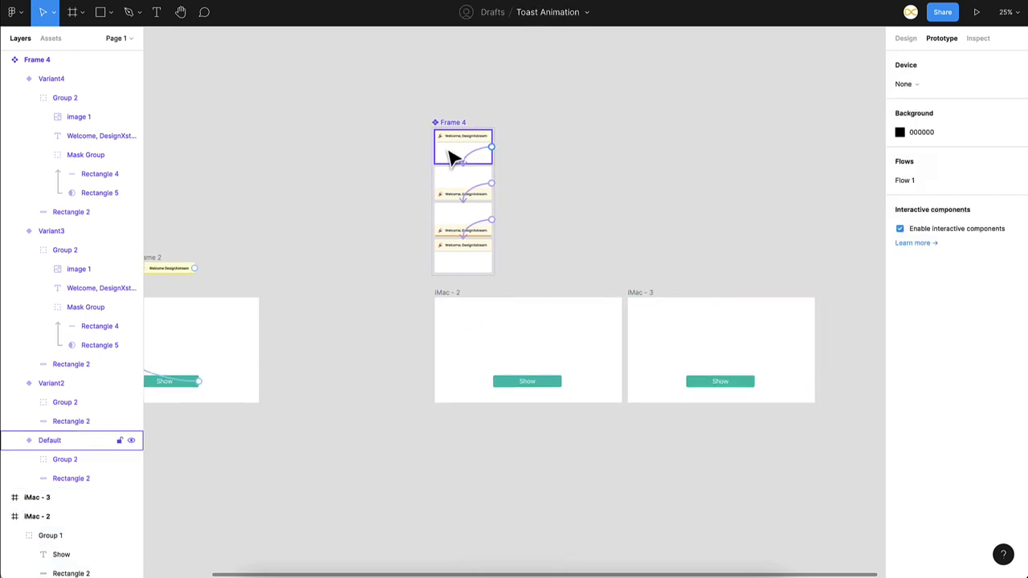
left_click_drag(452, 158, 711, 328)
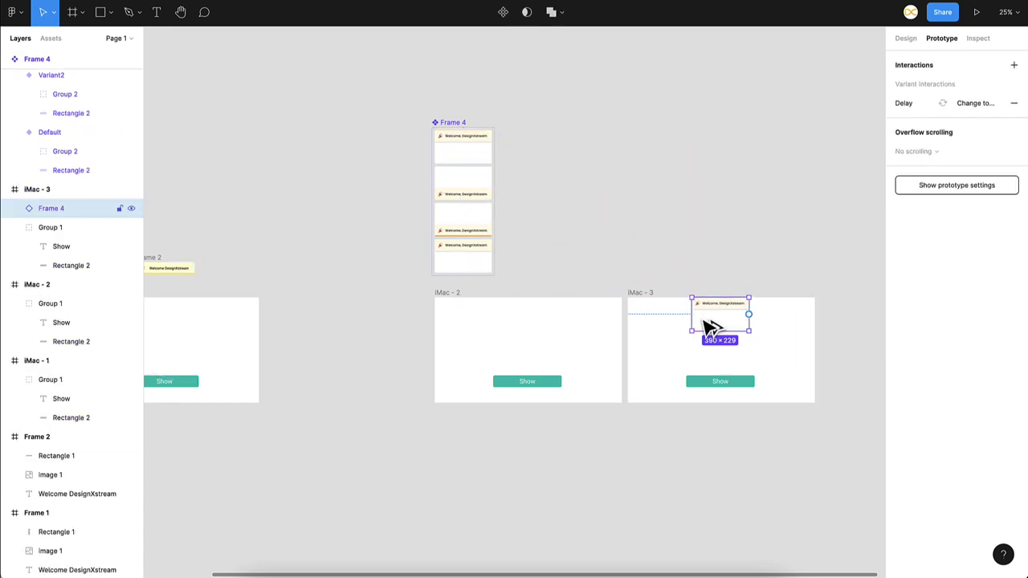
scroll(704, 326, "up", 5)
left_click_drag(640, 306, 624, 245)
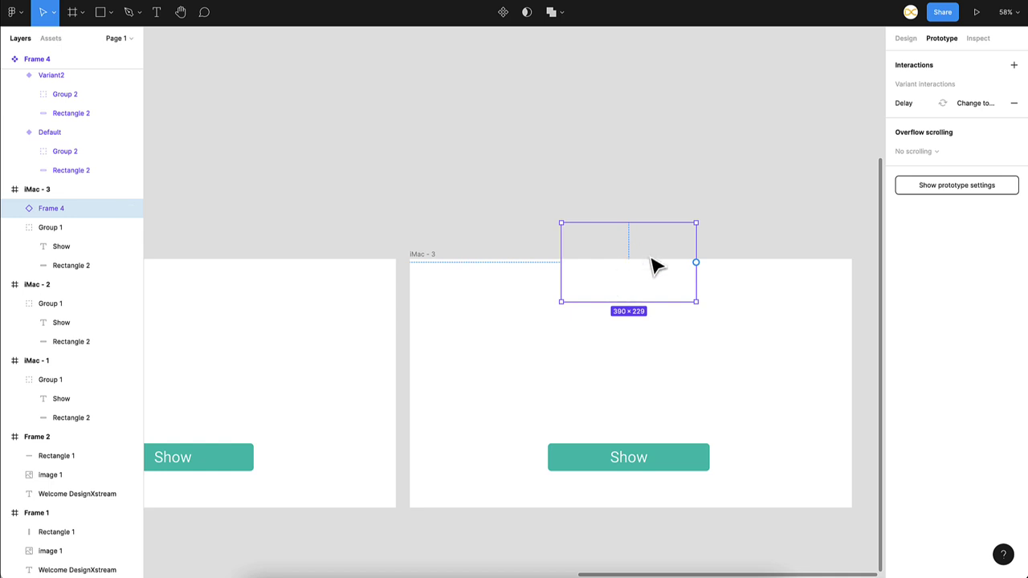
key("ctrl+z")
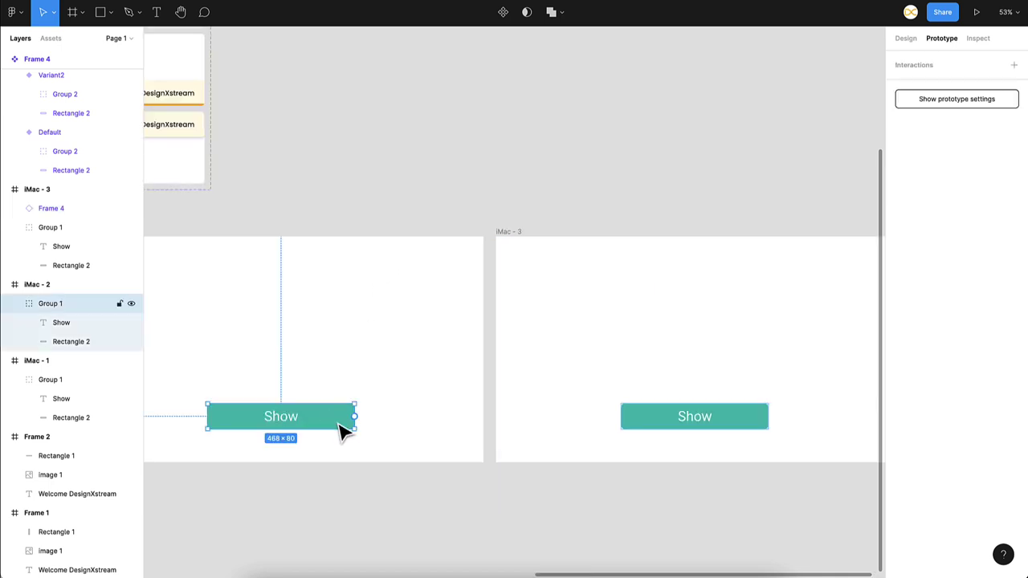
Link the Show button in iMac - 2 to iMac - 3 with an on-click Navigate to interaction, animated over 250 ms
left_click_drag(354, 417, 553, 284)
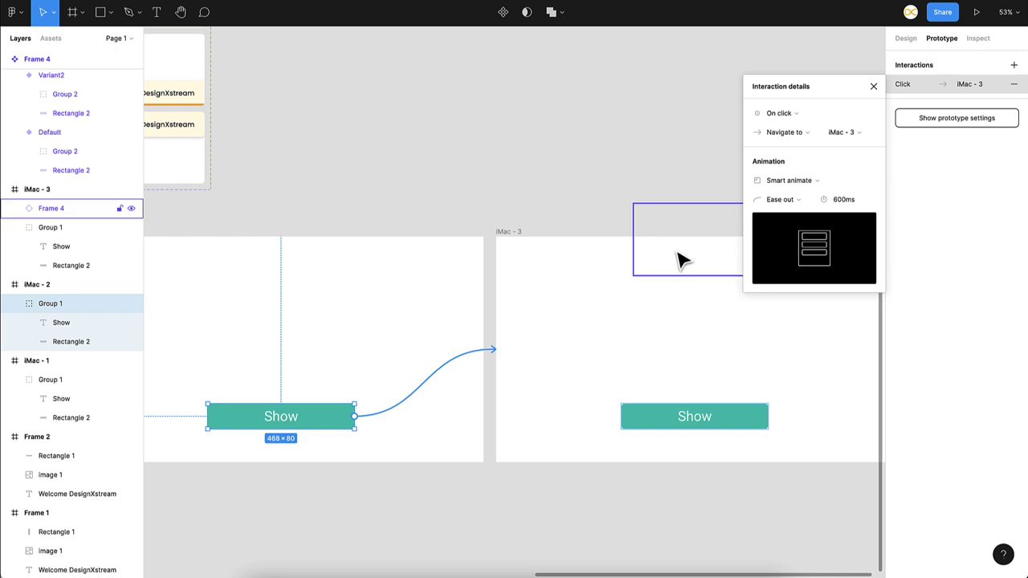
left_click(838, 205)
type("250")
key("Return")
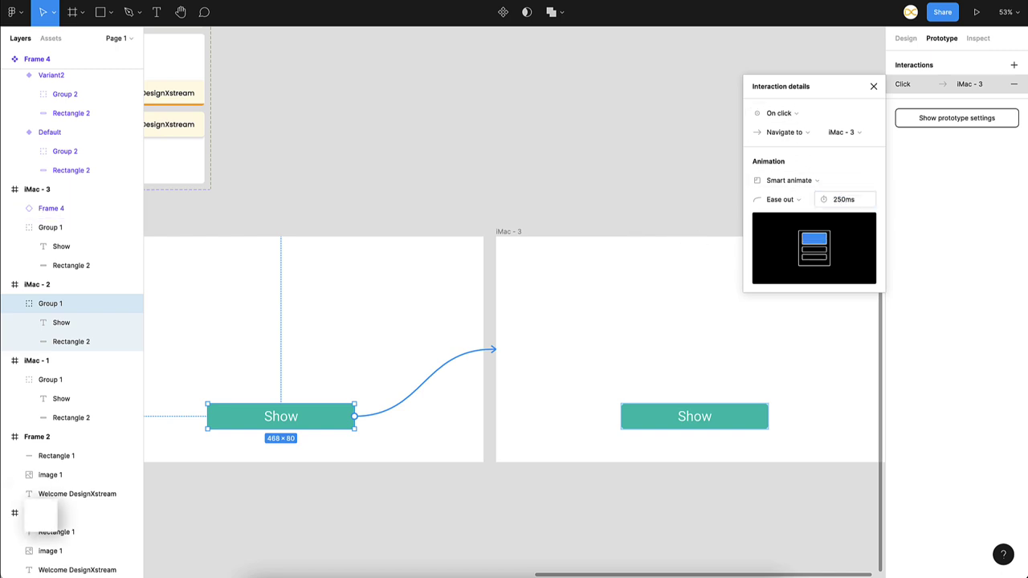
Preview Flow 2 and trigger the Show button to test the toast animation
scroll(713, 149, "left", 2)
scroll(713, 149, "up", 1)
scroll(407, 160, "down", 5)
scroll(578, 232, "up", 2)
scroll(578, 232, "left", 1)
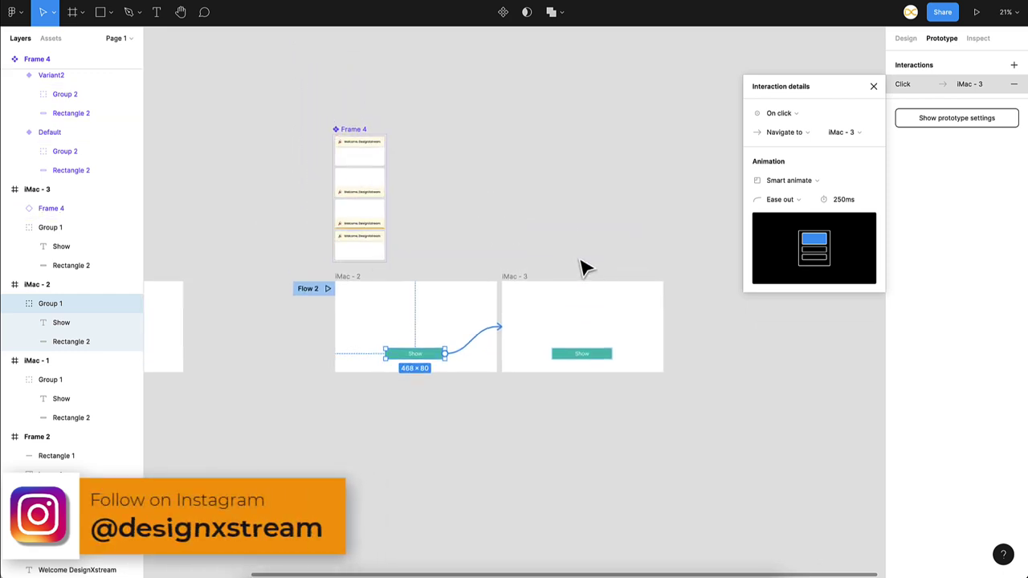
left_click(333, 311)
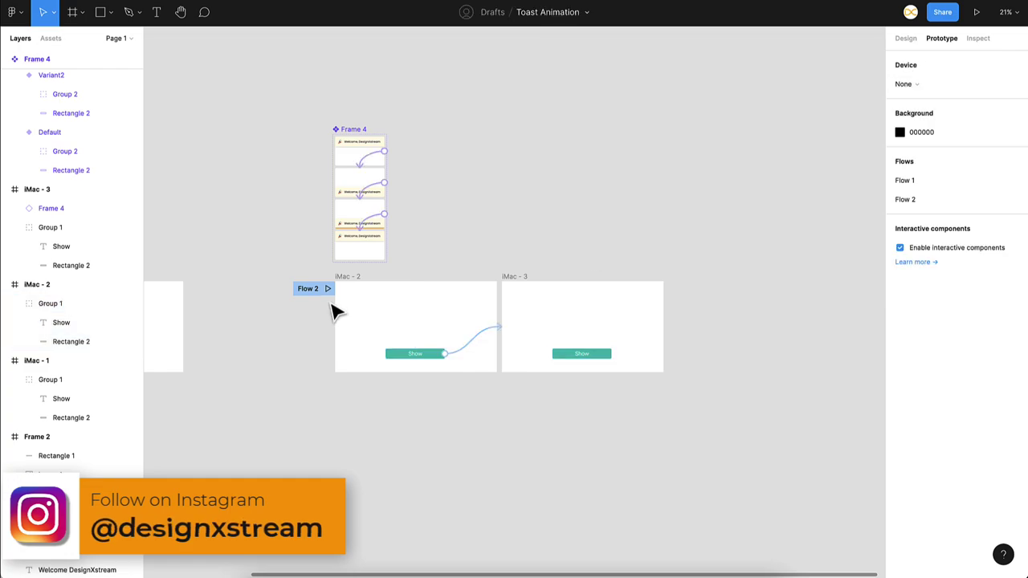
left_click(327, 290)
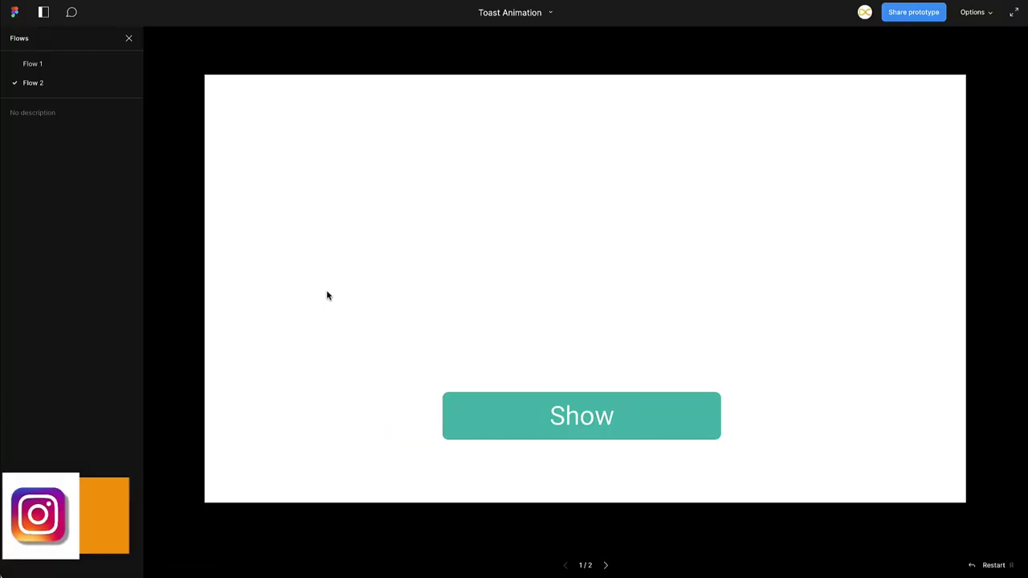
left_click(644, 428)
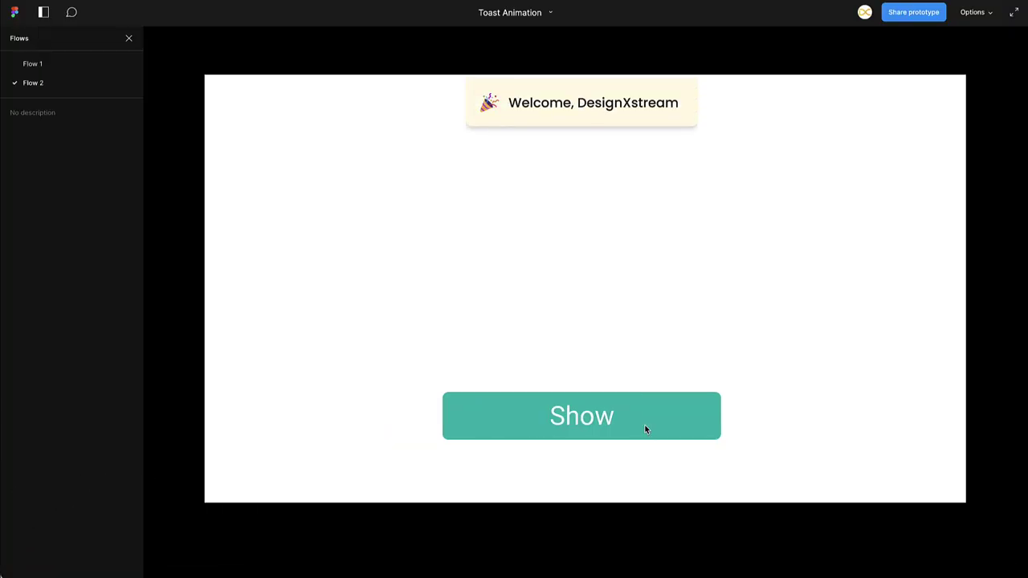